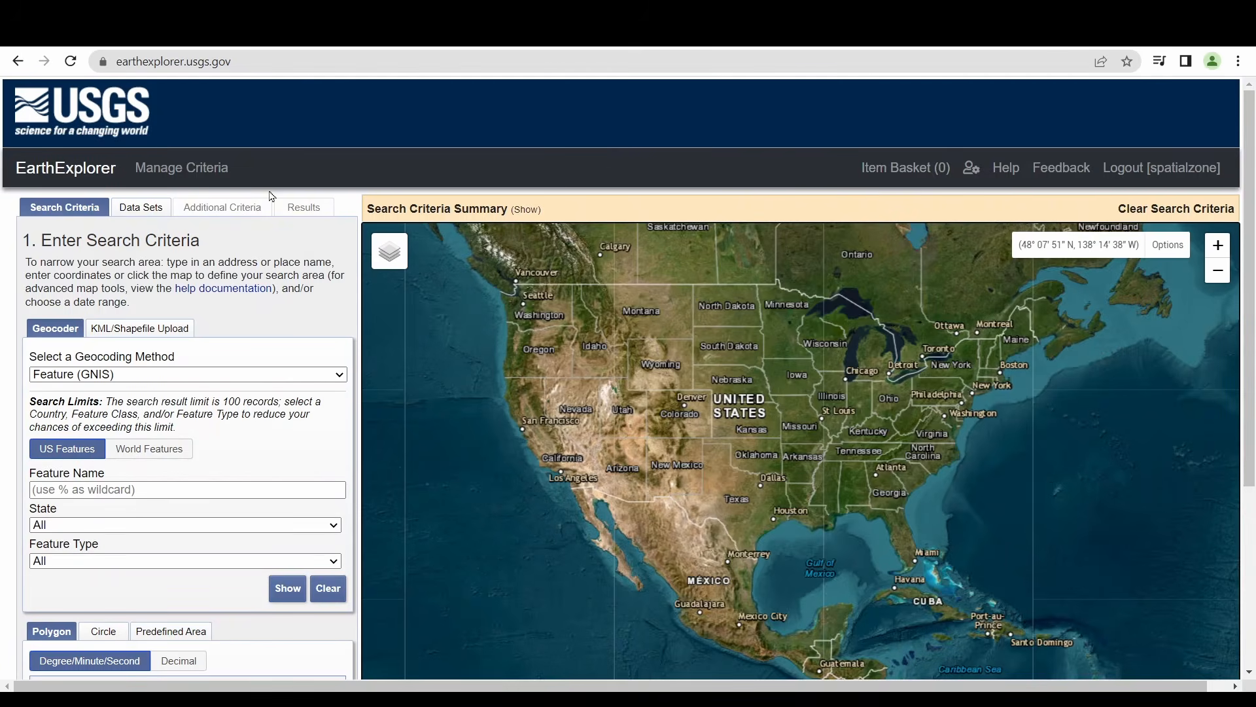
Browse the data set categories, expanding Declassified Data, before returning to the search criteria
{"action": "left_click", "coordinate": [141, 206]}
{"action": "scroll", "coordinate": [190, 438], "scroll_direction": "down", "scroll_amount": 3}
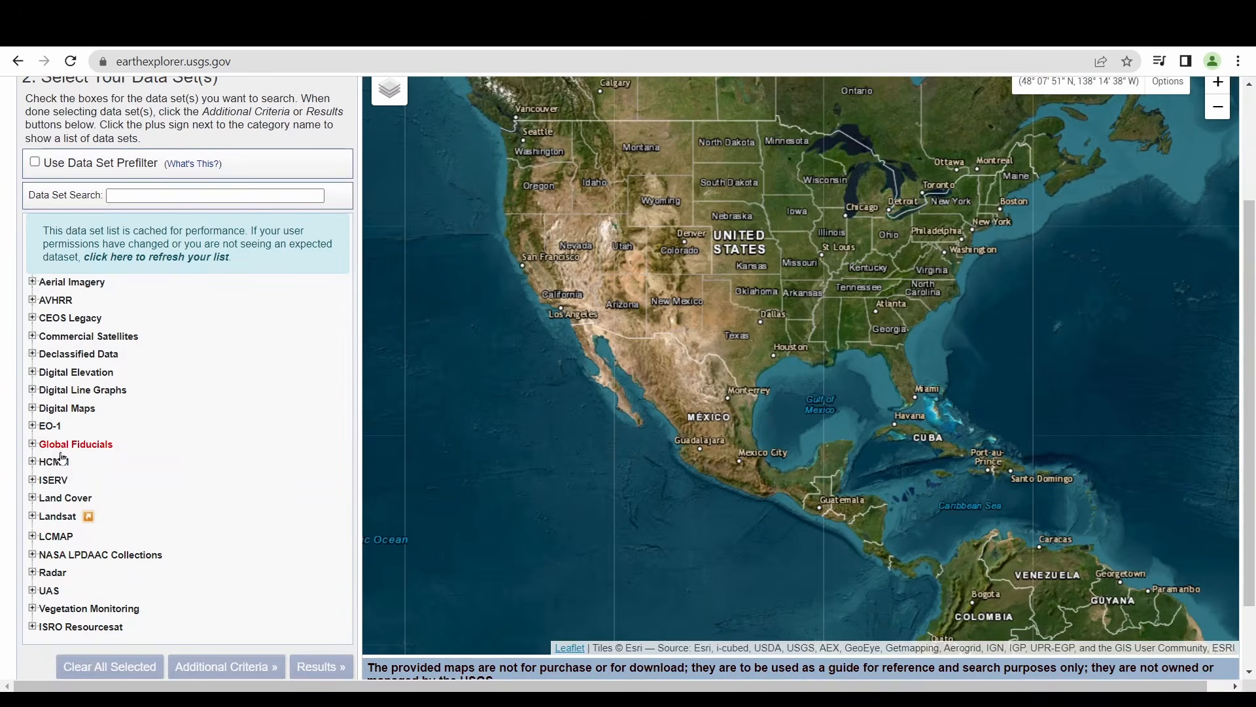
{"action": "left_click", "coordinate": [31, 354]}
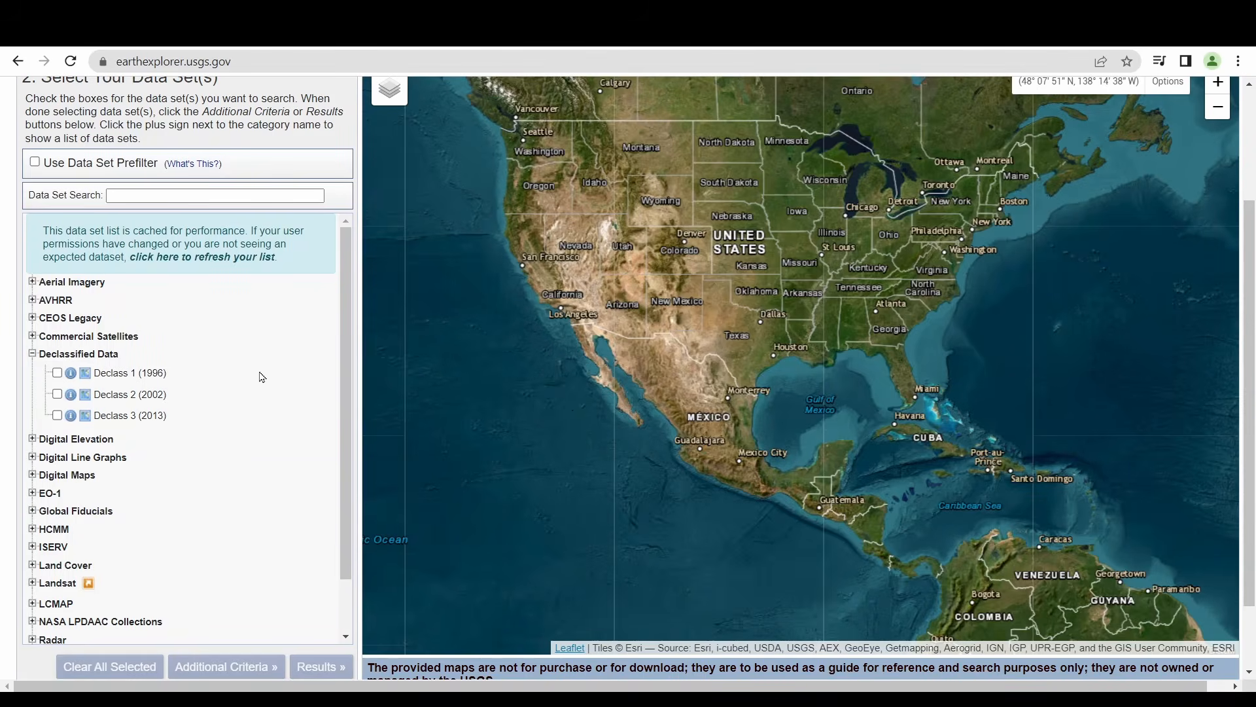
{"action": "scroll", "coordinate": [236, 379], "scroll_direction": "down", "scroll_amount": 5}
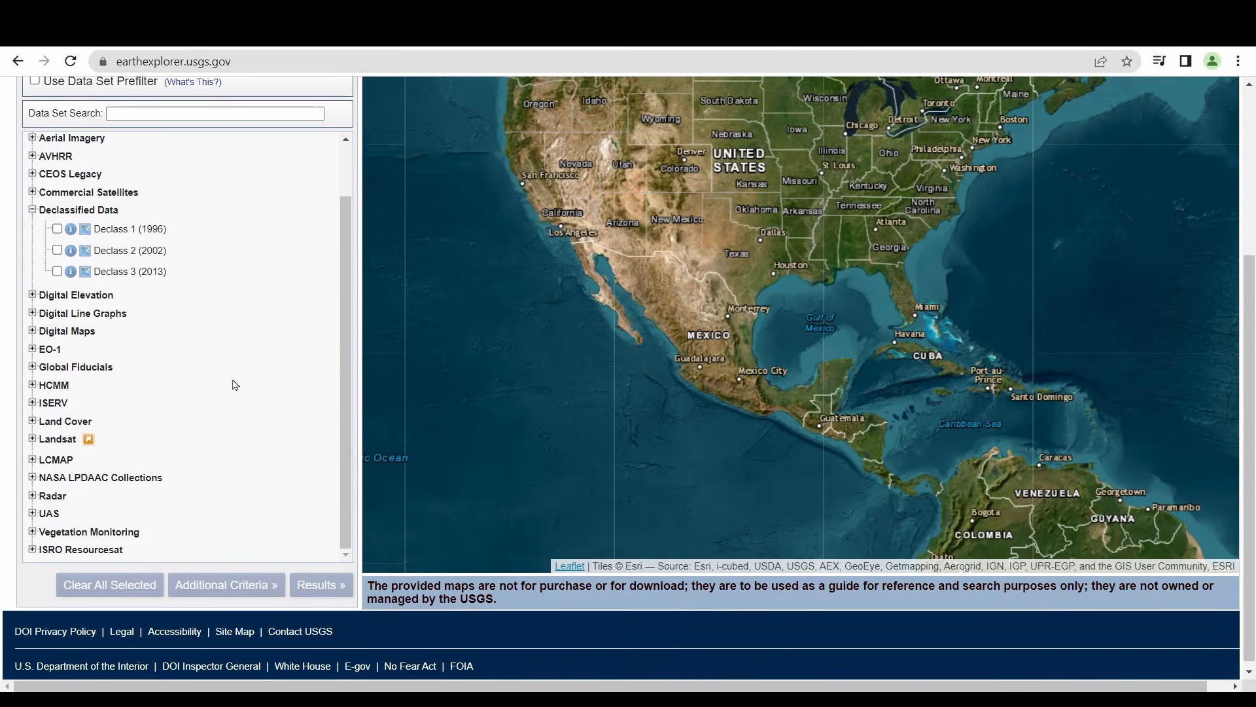
{"action": "scroll", "coordinate": [268, 361], "scroll_direction": "up", "scroll_amount": 8}
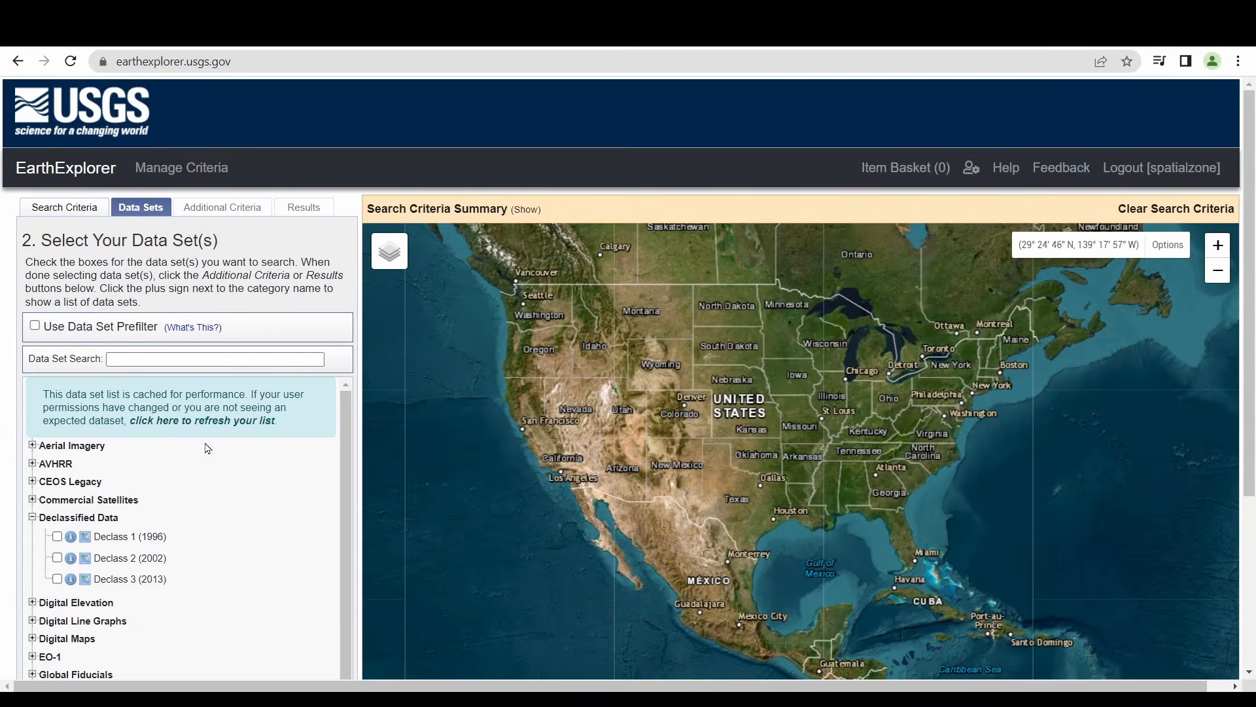
{"action": "scroll", "coordinate": [204, 458], "scroll_direction": "down", "scroll_amount": 5}
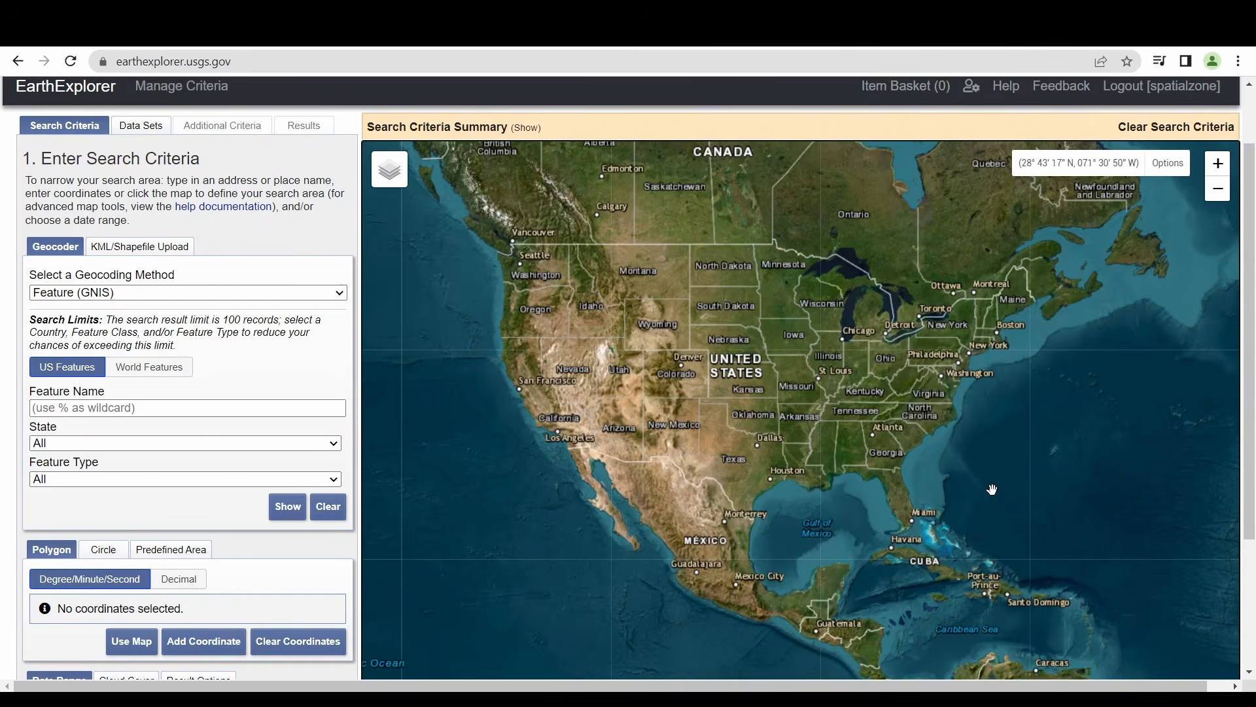
Zoom the map into central Colorado and set the search polygon from the current map view
{"action": "scroll", "coordinate": [202, 329], "scroll_direction": "down", "scroll_amount": 3}
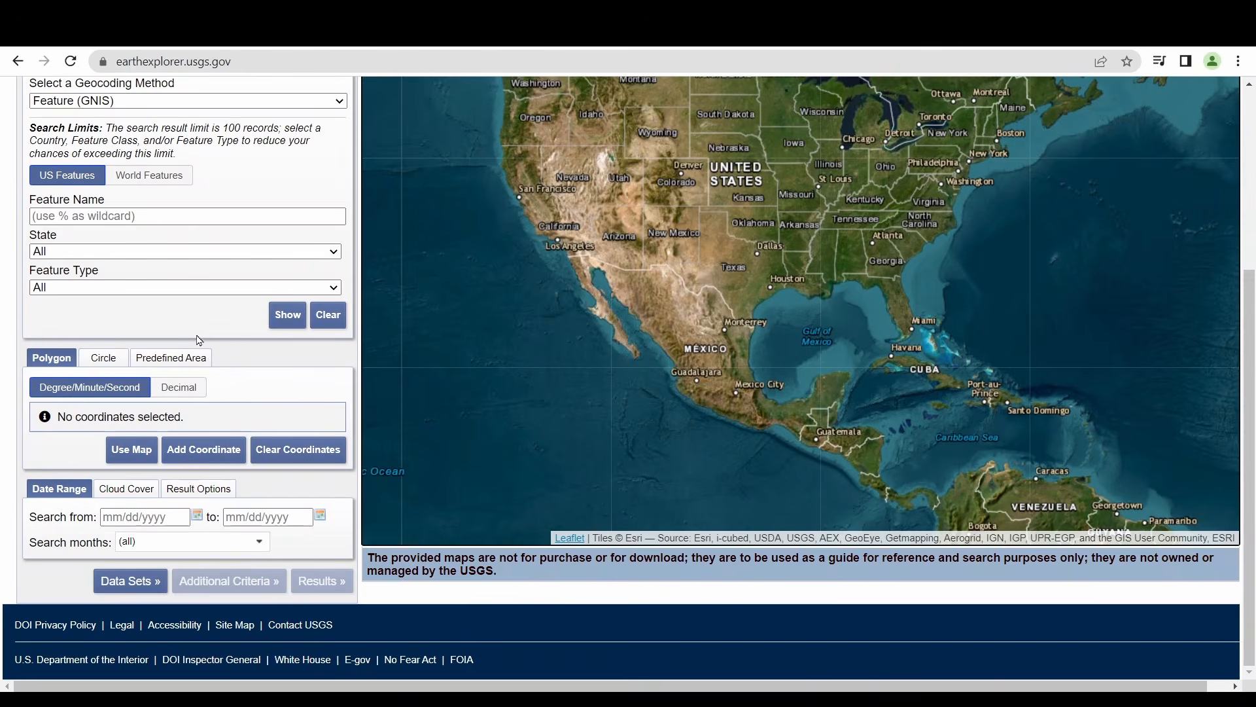
{"action": "left_click_drag", "start_coordinate": [691, 194], "coordinate": [719, 264]}
{"action": "scroll", "coordinate": [710, 252], "scroll_direction": "up", "scroll_amount": 1}
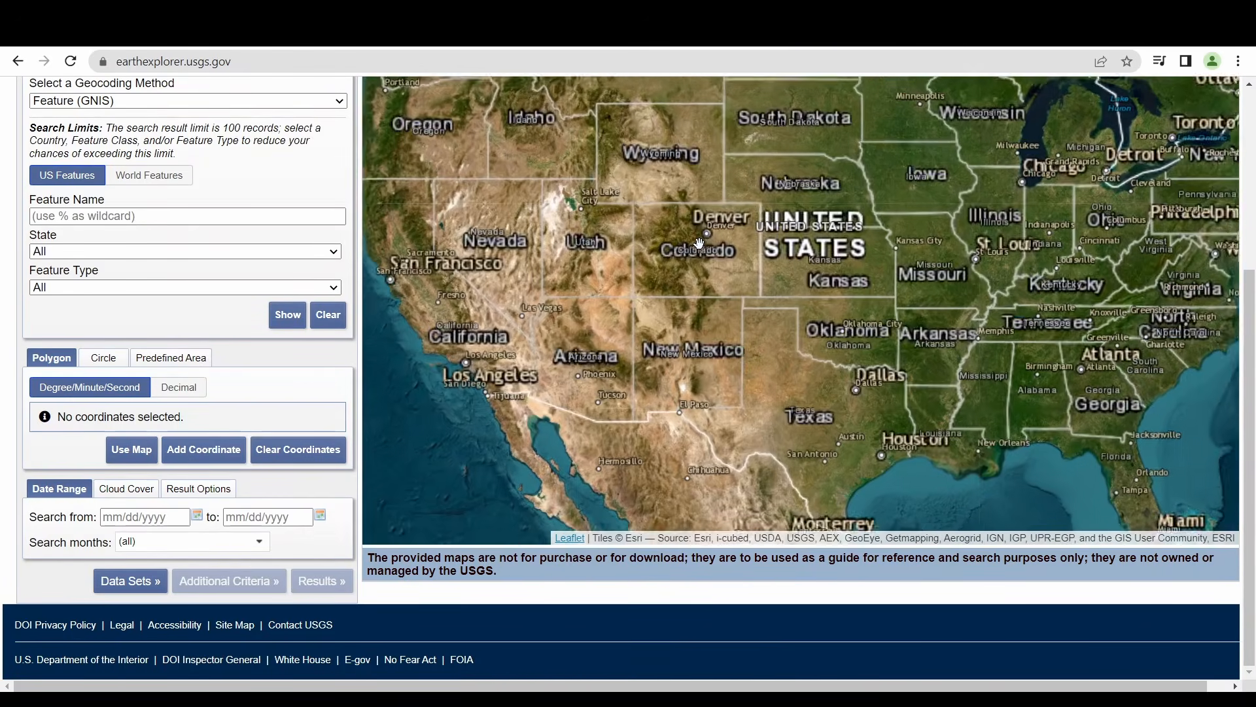
{"action": "scroll", "coordinate": [677, 248], "scroll_direction": "up", "scroll_amount": 1}
{"action": "scroll", "coordinate": [686, 251], "scroll_direction": "up", "scroll_amount": 4}
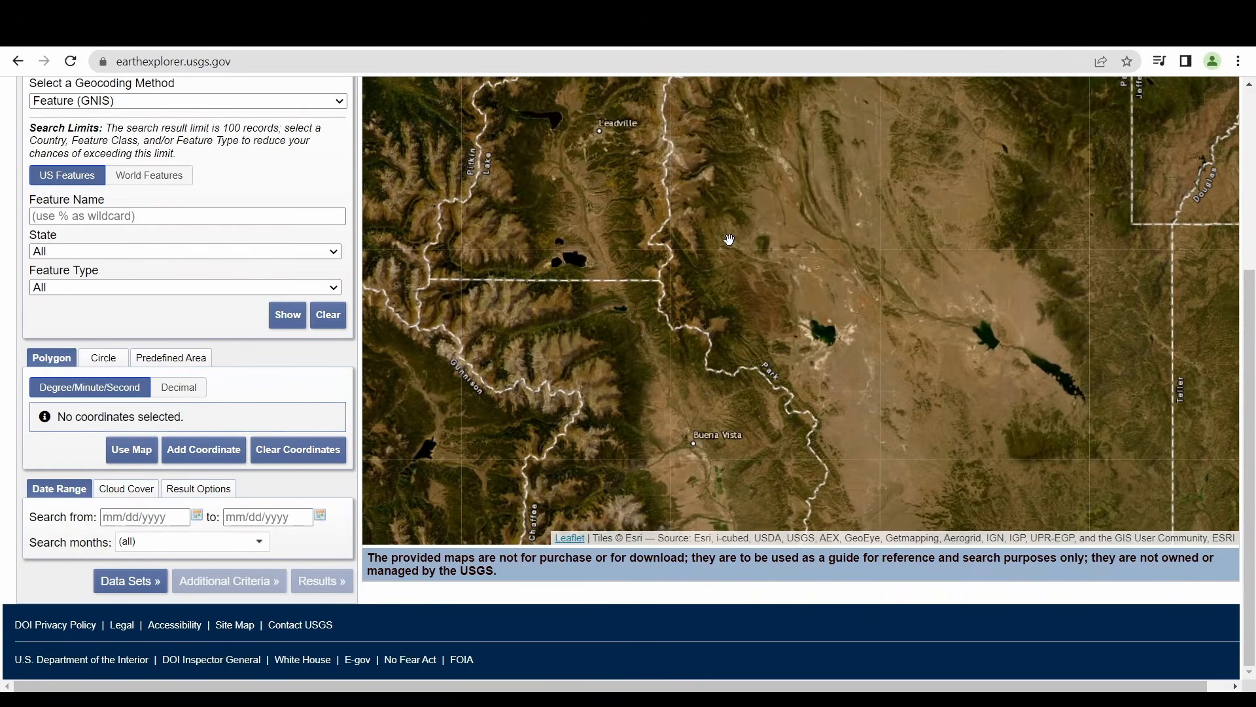
{"action": "scroll", "coordinate": [729, 239], "scroll_direction": "up", "scroll_amount": 1}
{"action": "left_click", "coordinate": [143, 449]}
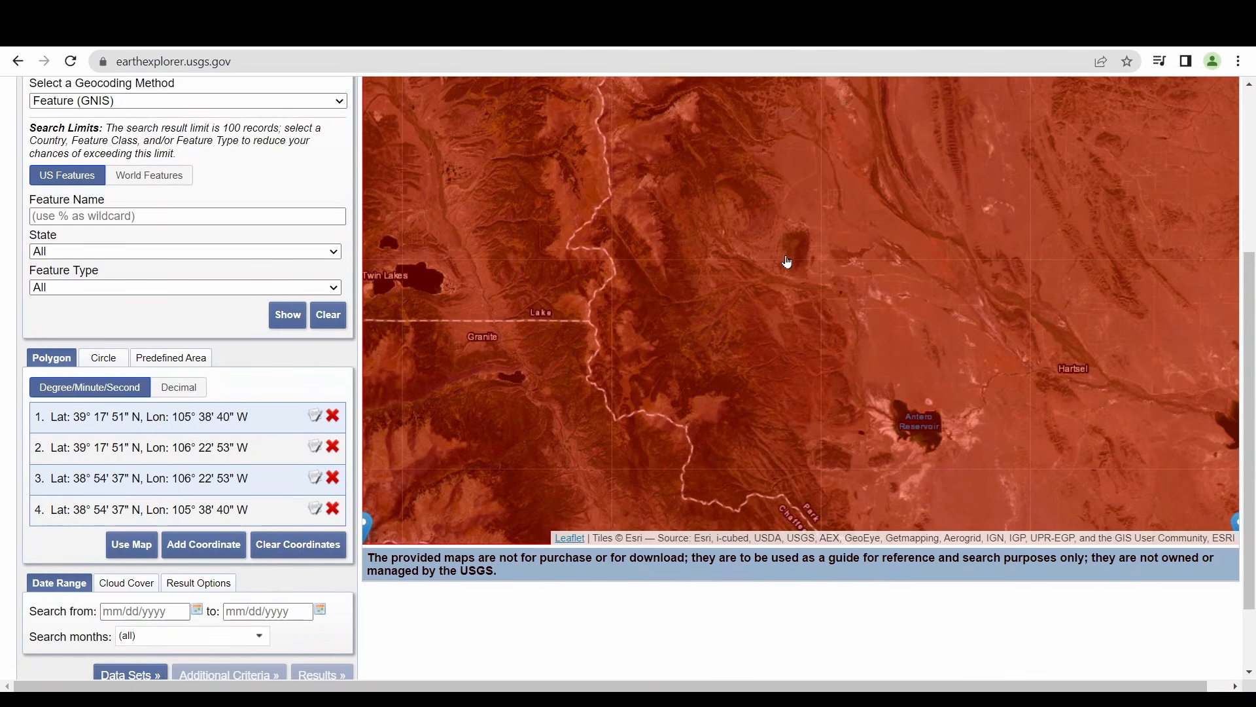
Examine the calendar pickers for the search start and end dates
{"action": "scroll", "coordinate": [844, 304], "scroll_direction": "down", "scroll_amount": 1}
{"action": "scroll", "coordinate": [869, 277], "scroll_direction": "down", "scroll_amount": 1}
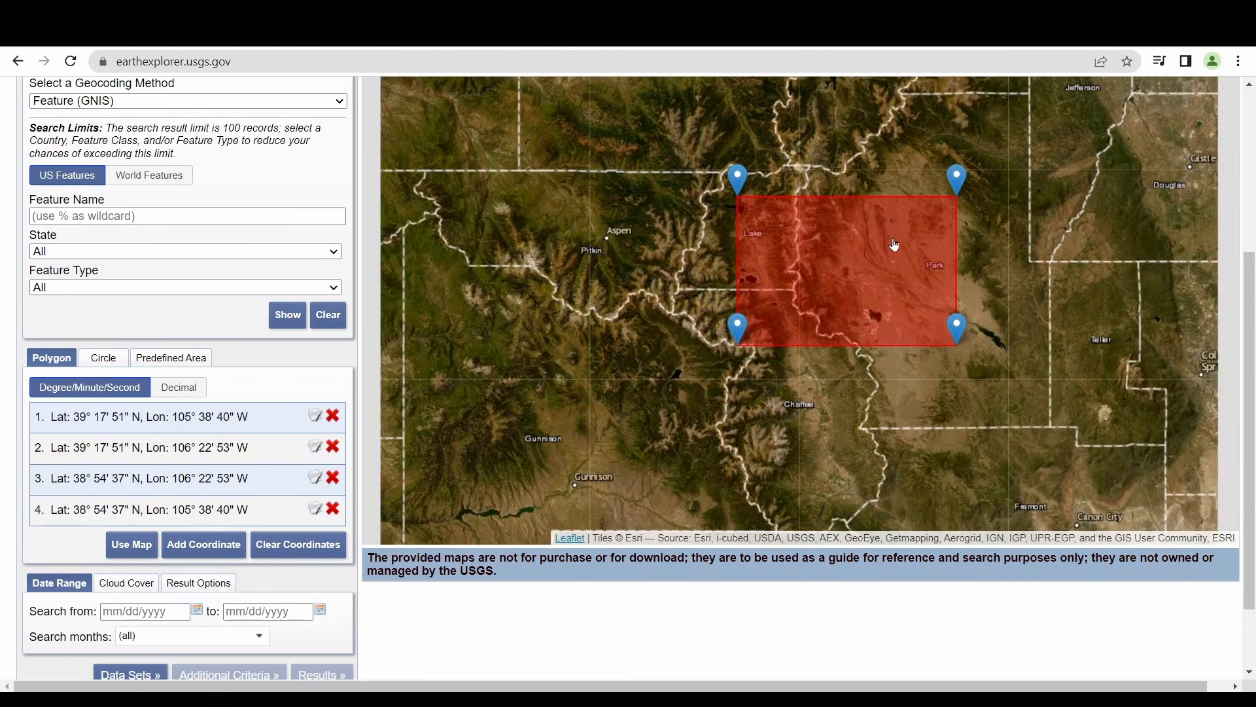
{"action": "scroll", "coordinate": [897, 242], "scroll_direction": "down", "scroll_amount": 3}
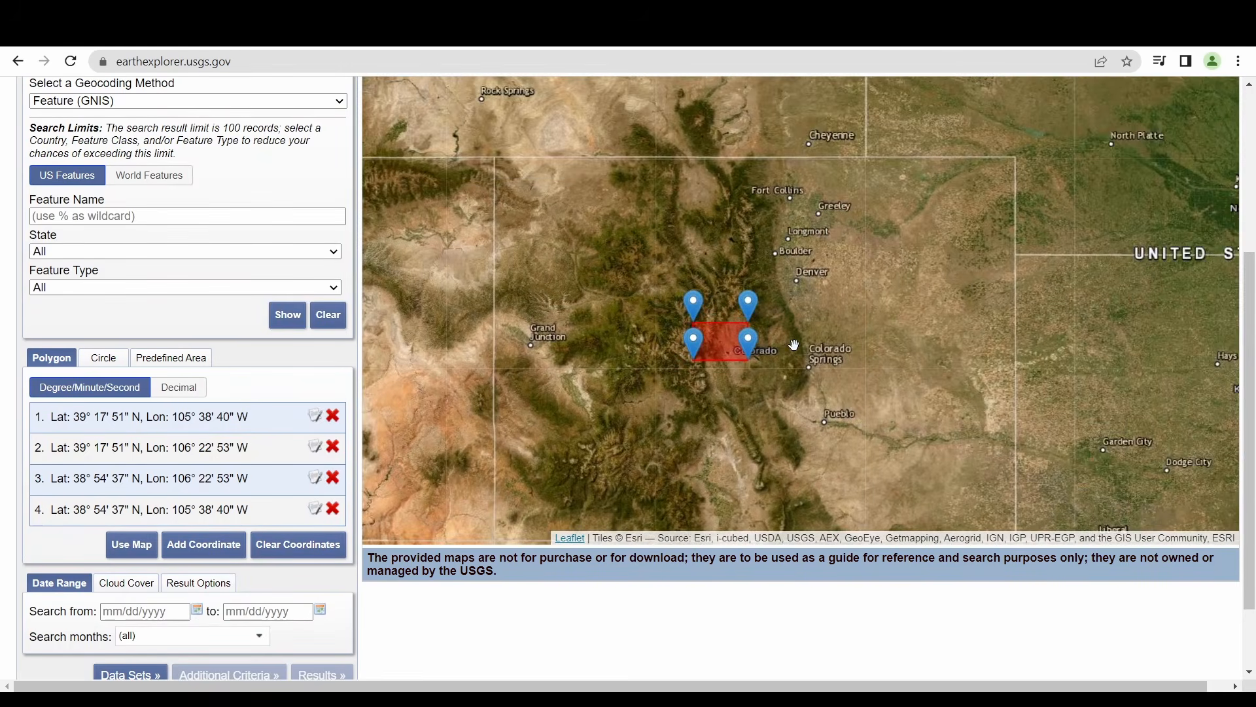
{"action": "scroll", "coordinate": [826, 327], "scroll_direction": "down", "scroll_amount": 1}
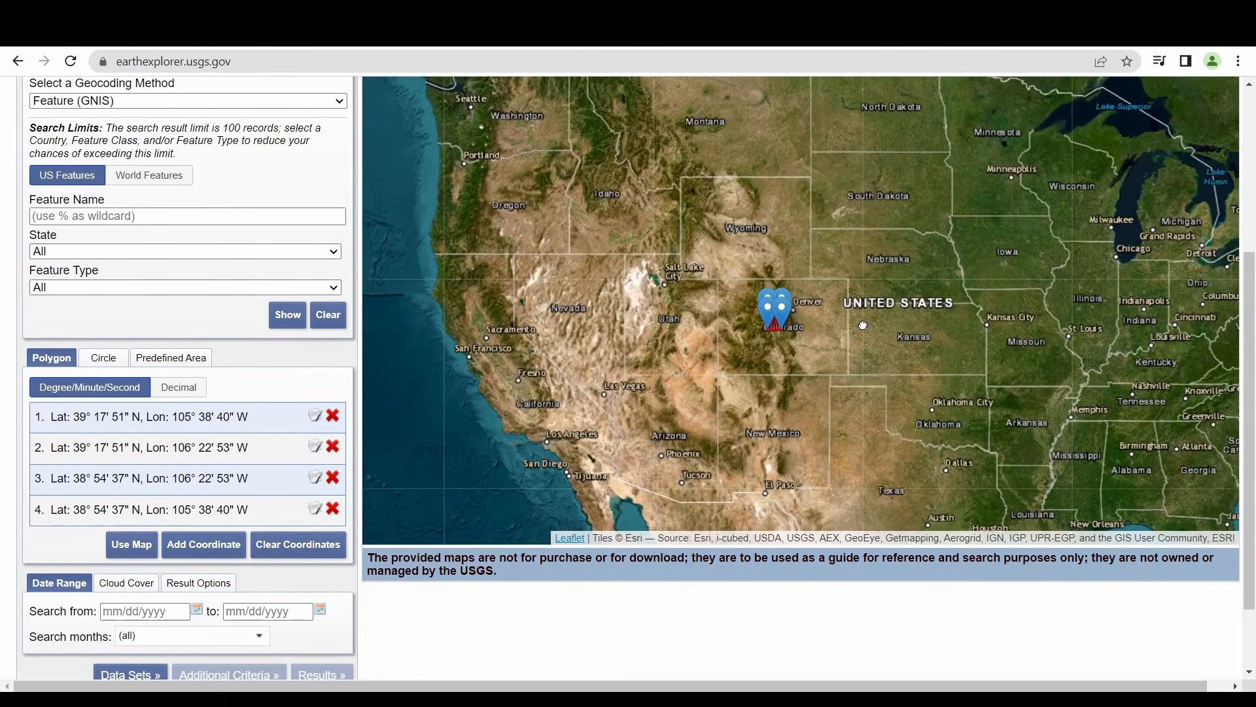
{"action": "scroll", "coordinate": [826, 308], "scroll_direction": "down", "scroll_amount": 1}
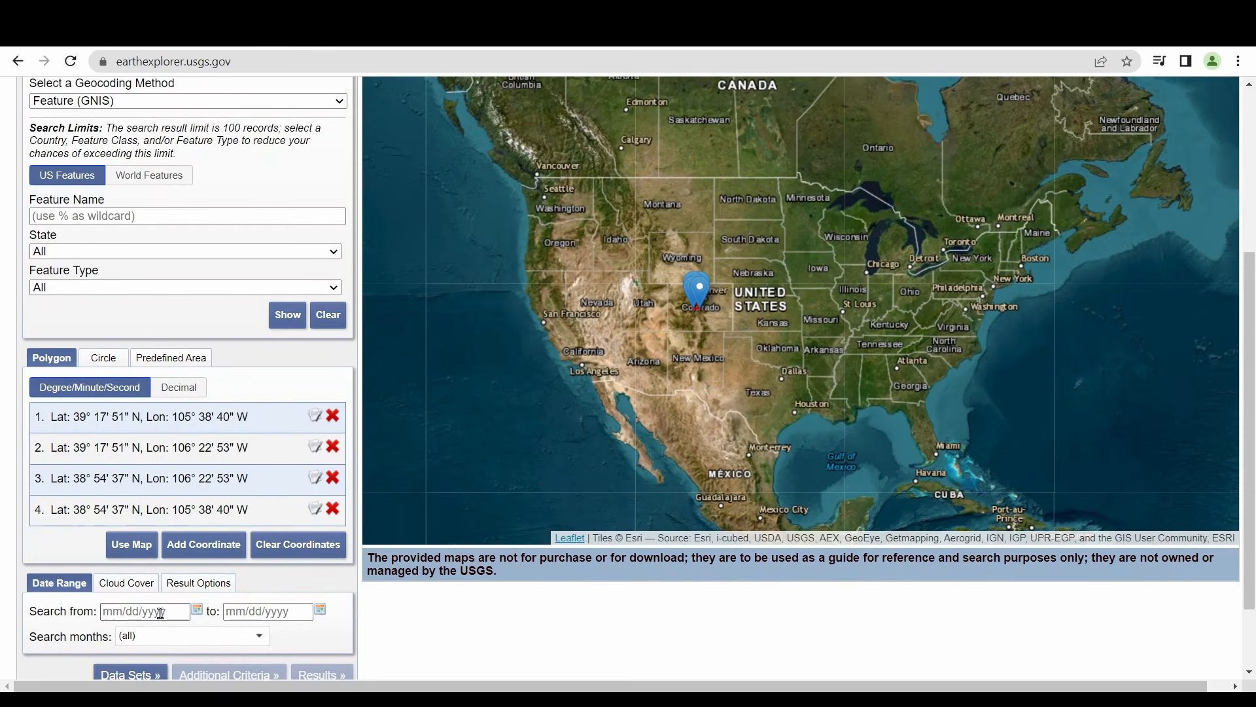
{"action": "left_click", "coordinate": [198, 611]}
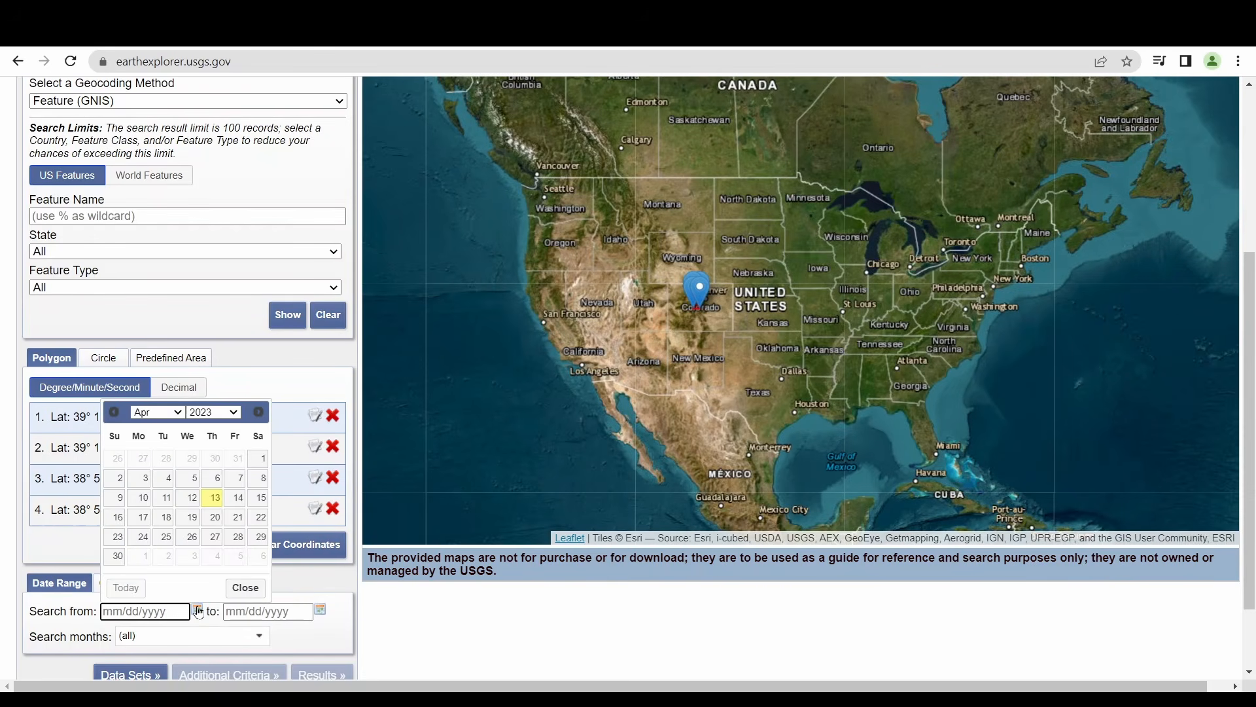
{"action": "left_click", "coordinate": [197, 611]}
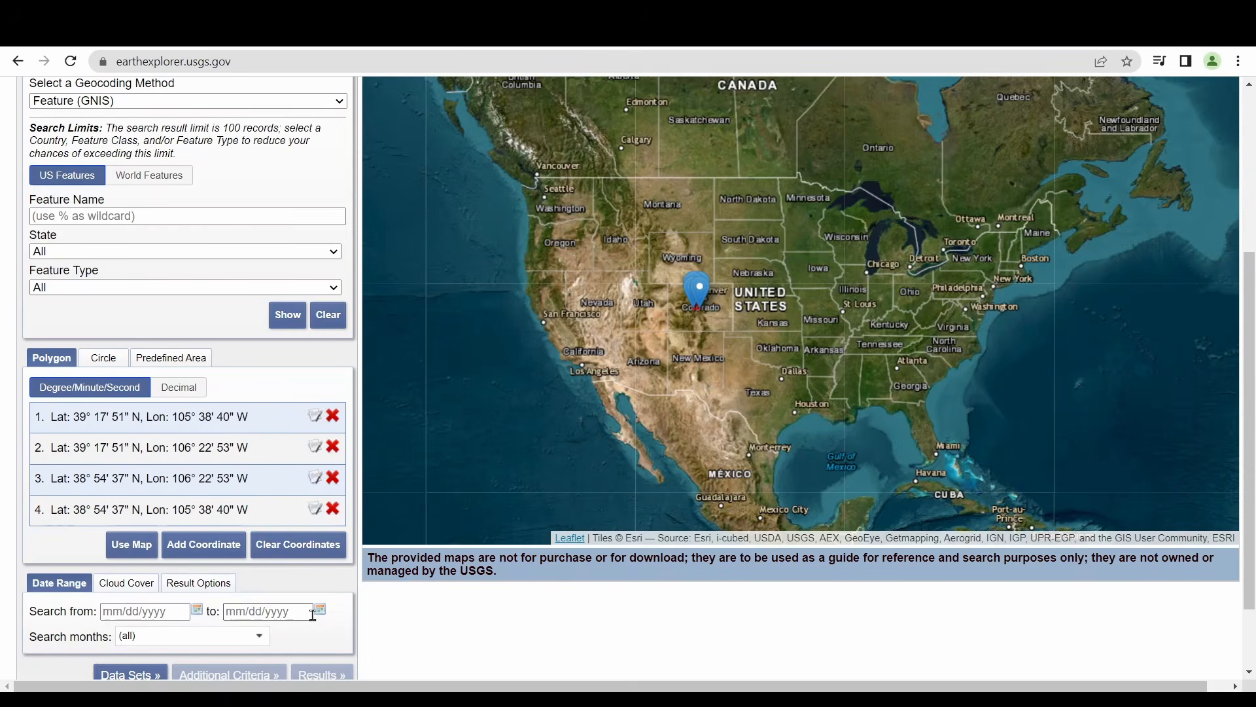
{"action": "left_click", "coordinate": [320, 611]}
{"action": "left_click", "coordinate": [320, 610]}
Lower the maximum of the cloud cover range with its slider
{"action": "left_click", "coordinate": [141, 583]}
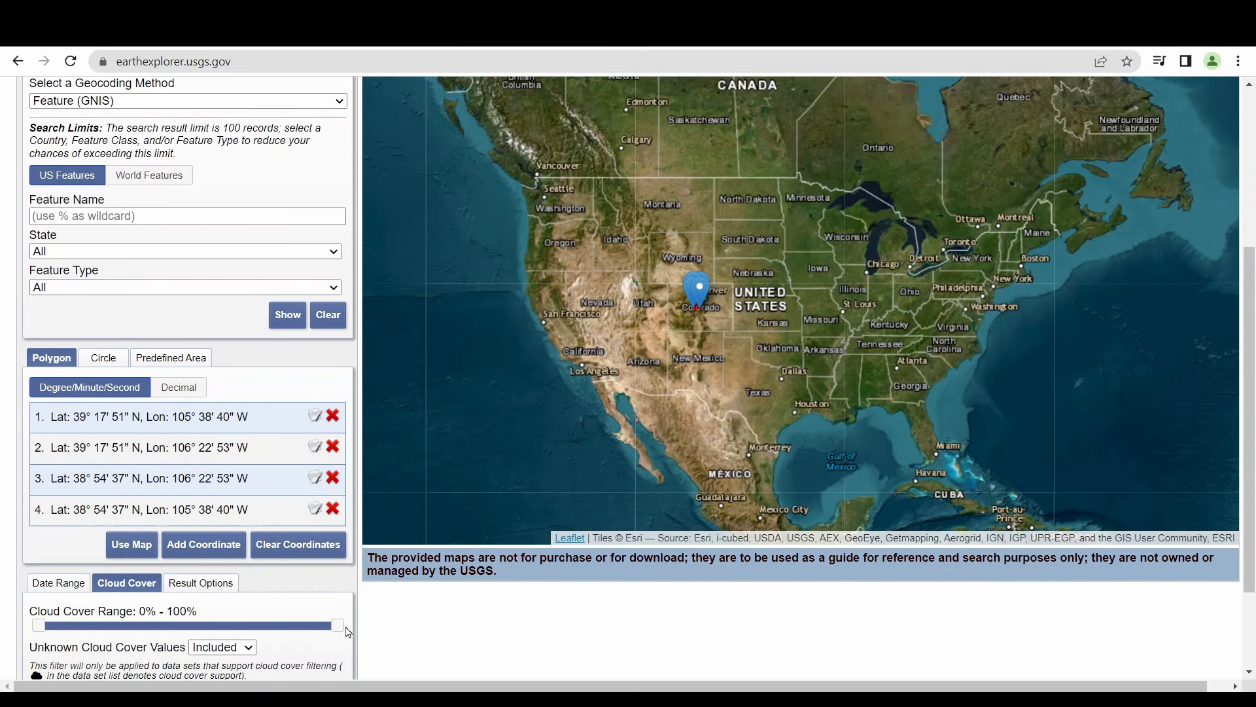
{"action": "left_click_drag", "start_coordinate": [337, 627], "coordinate": [71, 630]}
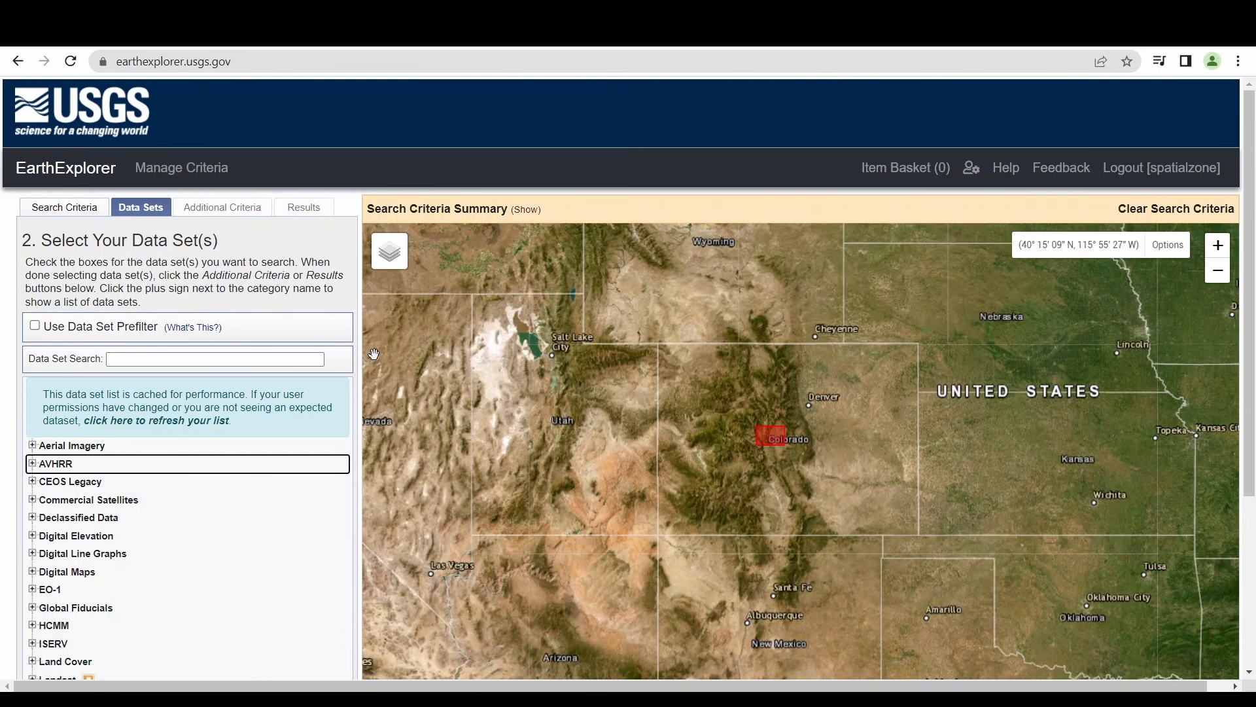
Browse the Landsat and Digital Elevation data set categories, including the SRTM group
{"action": "left_click", "coordinate": [148, 209]}
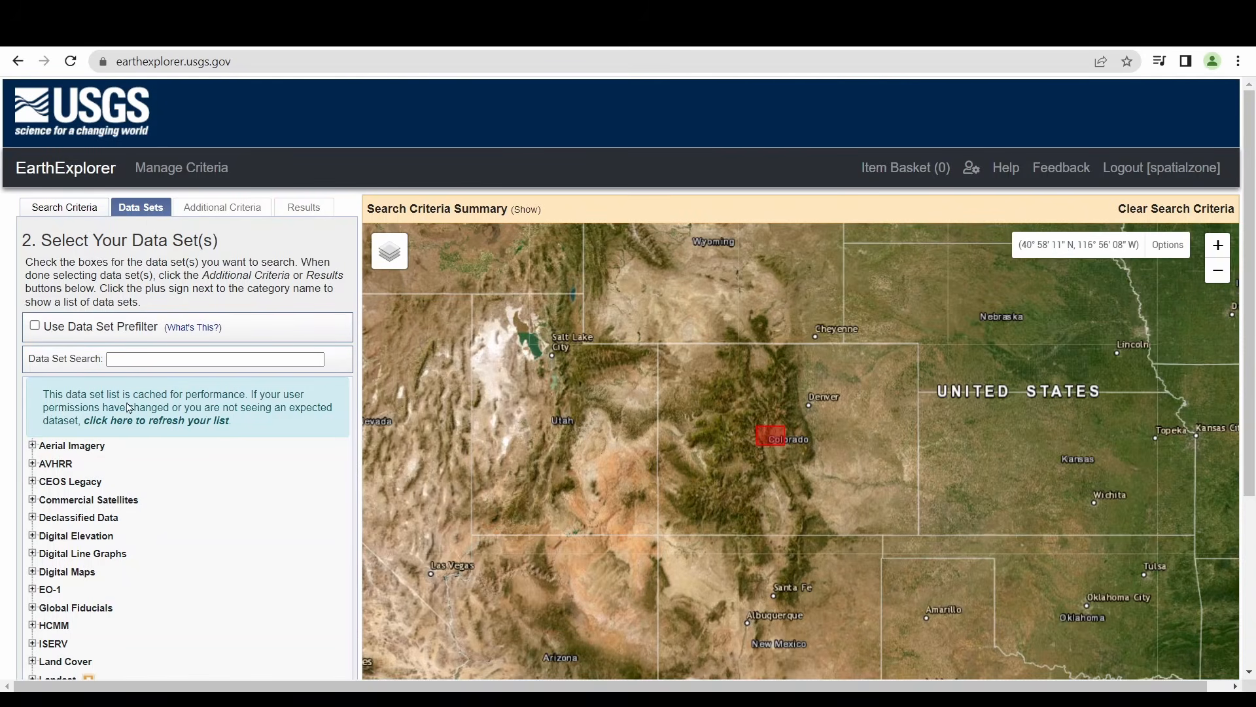
{"action": "scroll", "coordinate": [149, 509], "scroll_direction": "down", "scroll_amount": 3}
{"action": "left_click", "coordinate": [33, 517]}
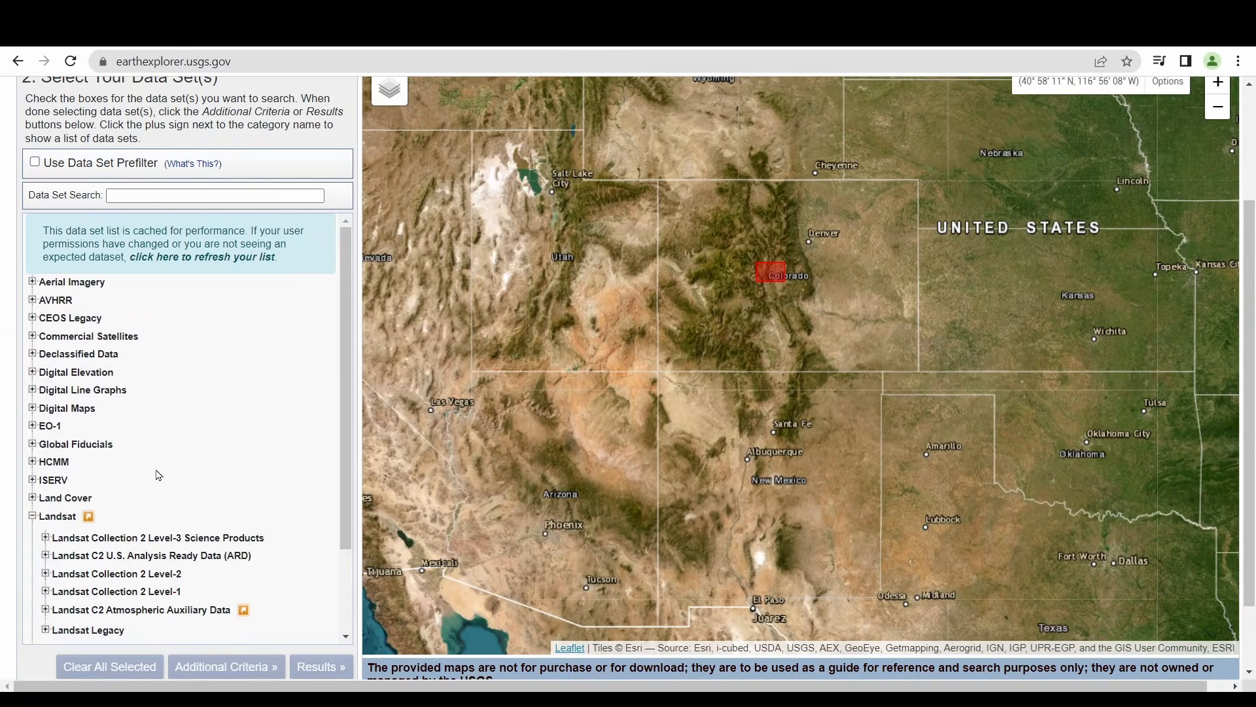
{"action": "scroll", "coordinate": [134, 488], "scroll_direction": "down", "scroll_amount": 2}
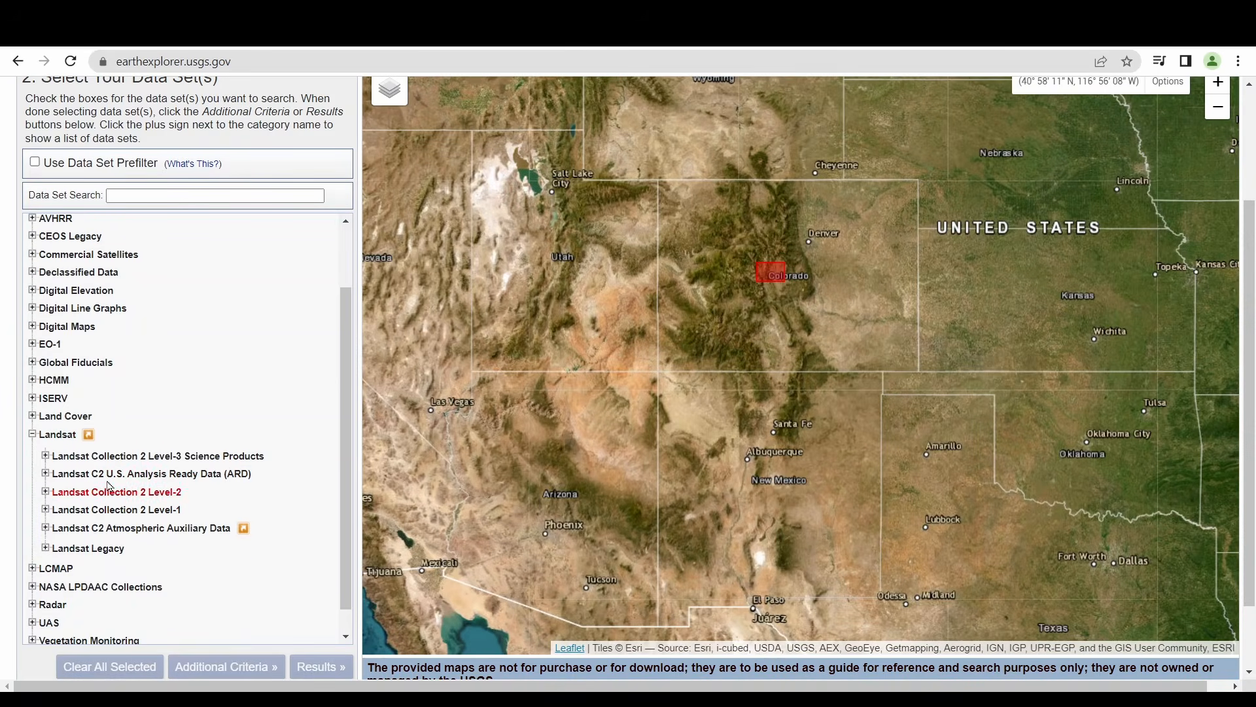
{"action": "left_click", "coordinate": [33, 435]}
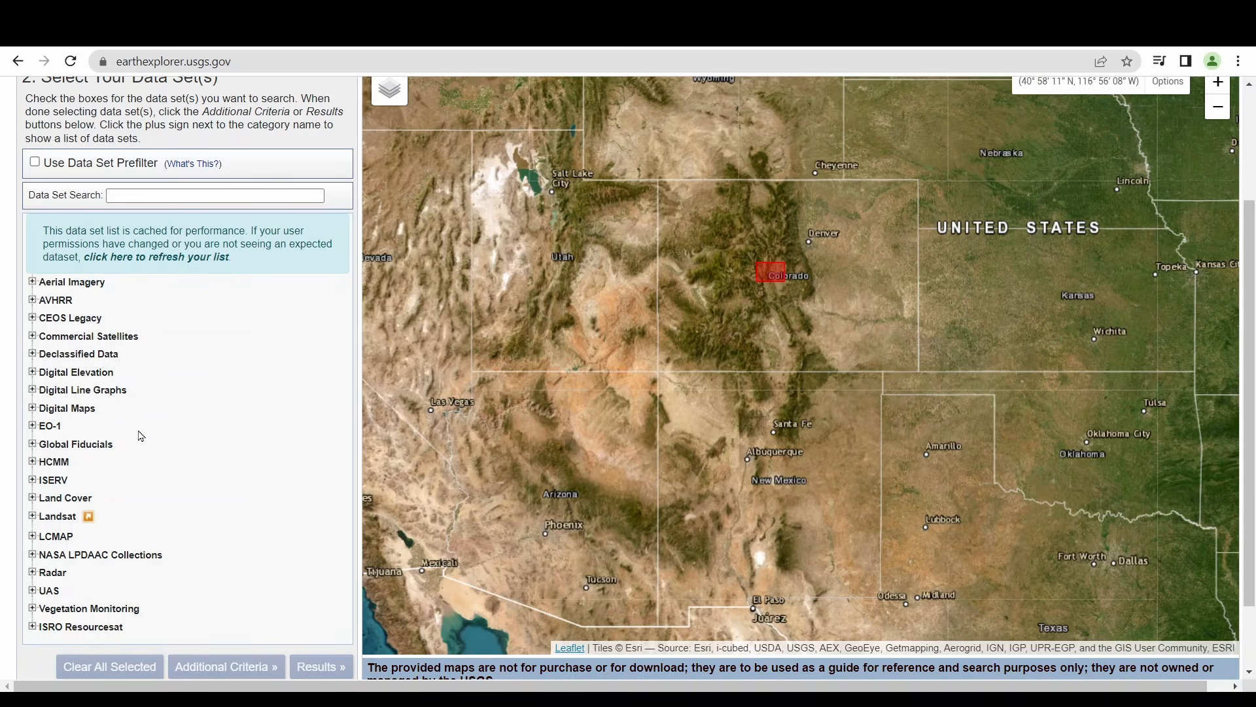
{"action": "left_click", "coordinate": [32, 371]}
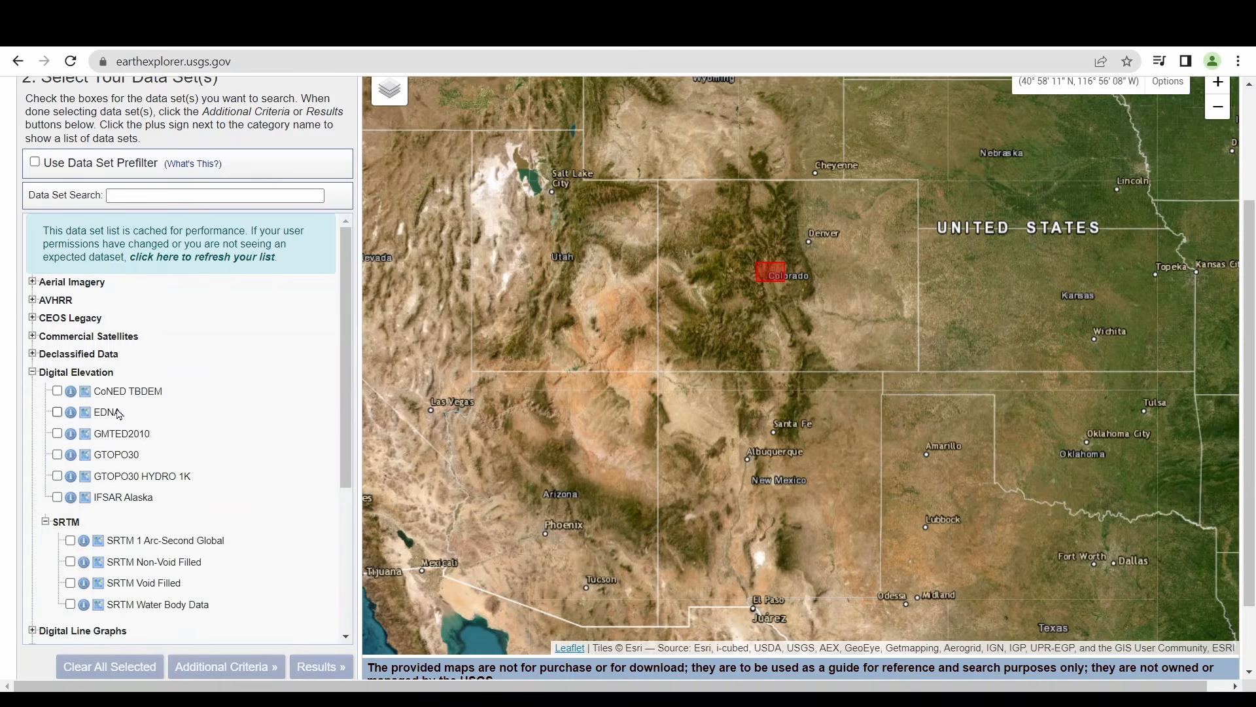
{"action": "scroll", "coordinate": [106, 416], "scroll_direction": "down", "scroll_amount": 1}
{"action": "left_click", "coordinate": [46, 440]}
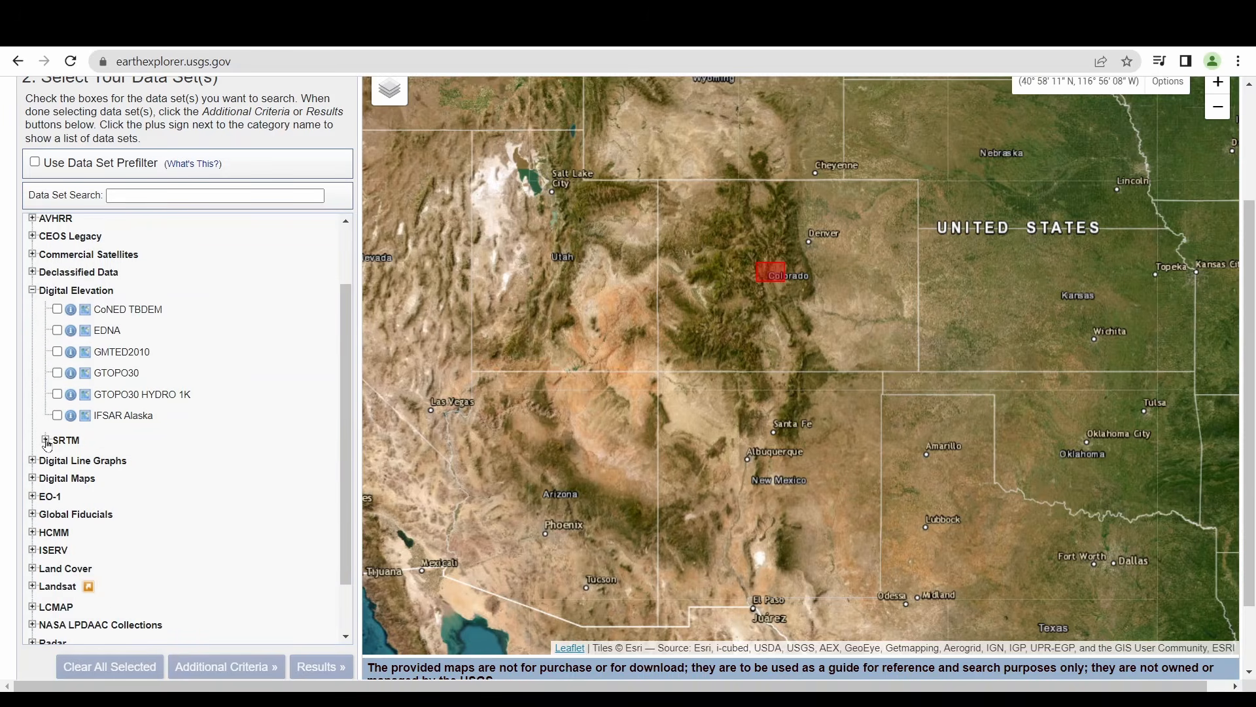
{"action": "left_click", "coordinate": [46, 439]}
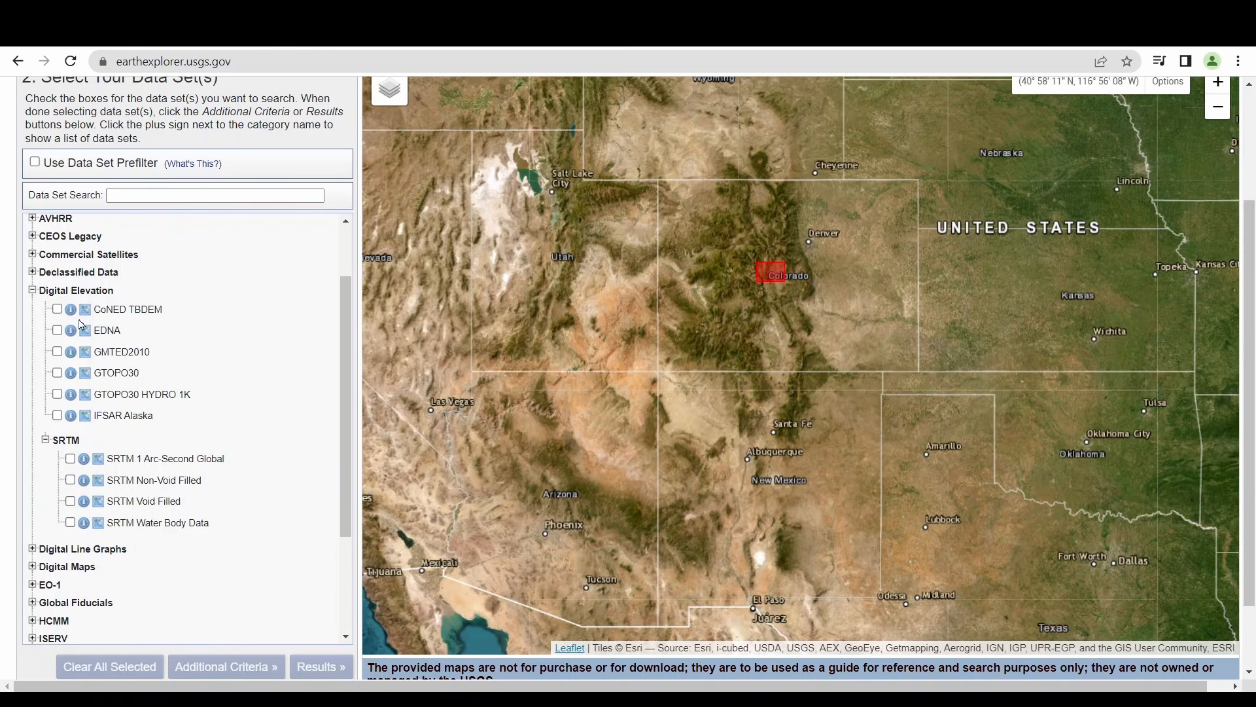
Browse the UAS and EO-1 data set categories
{"action": "left_click", "coordinate": [32, 290]}
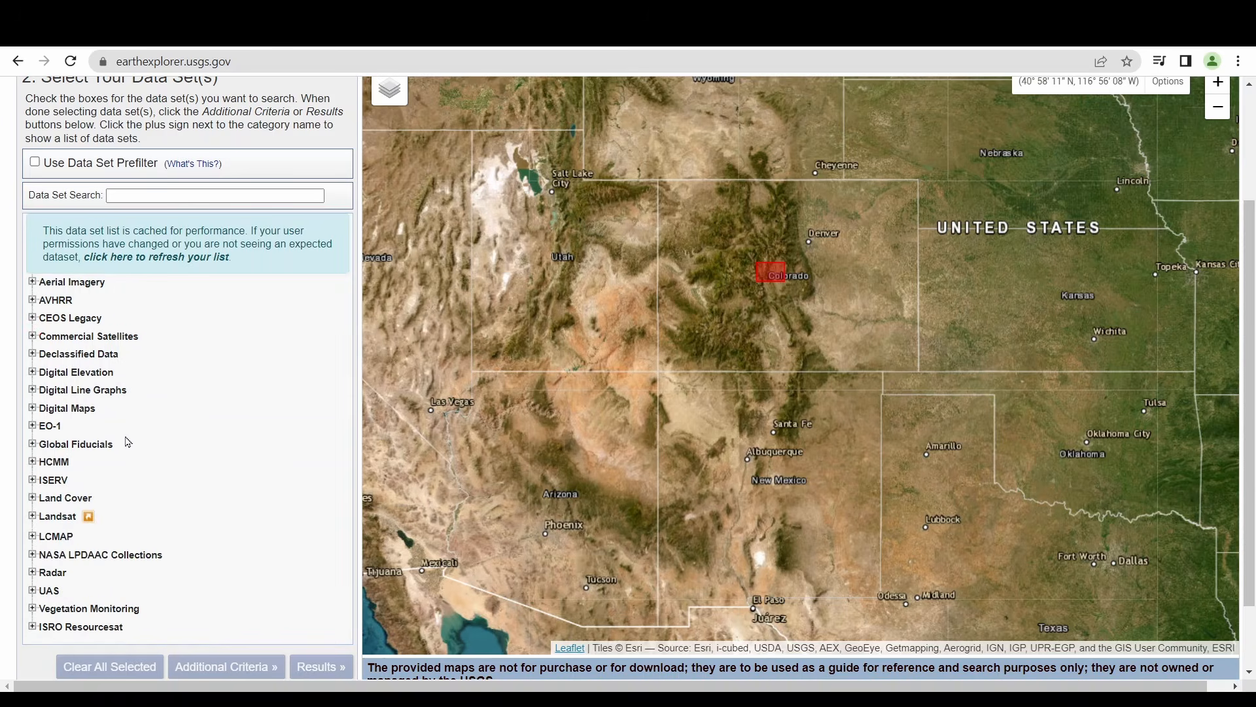
{"action": "left_click", "coordinate": [32, 590]}
{"action": "scroll", "coordinate": [159, 519], "scroll_direction": "down", "scroll_amount": 1}
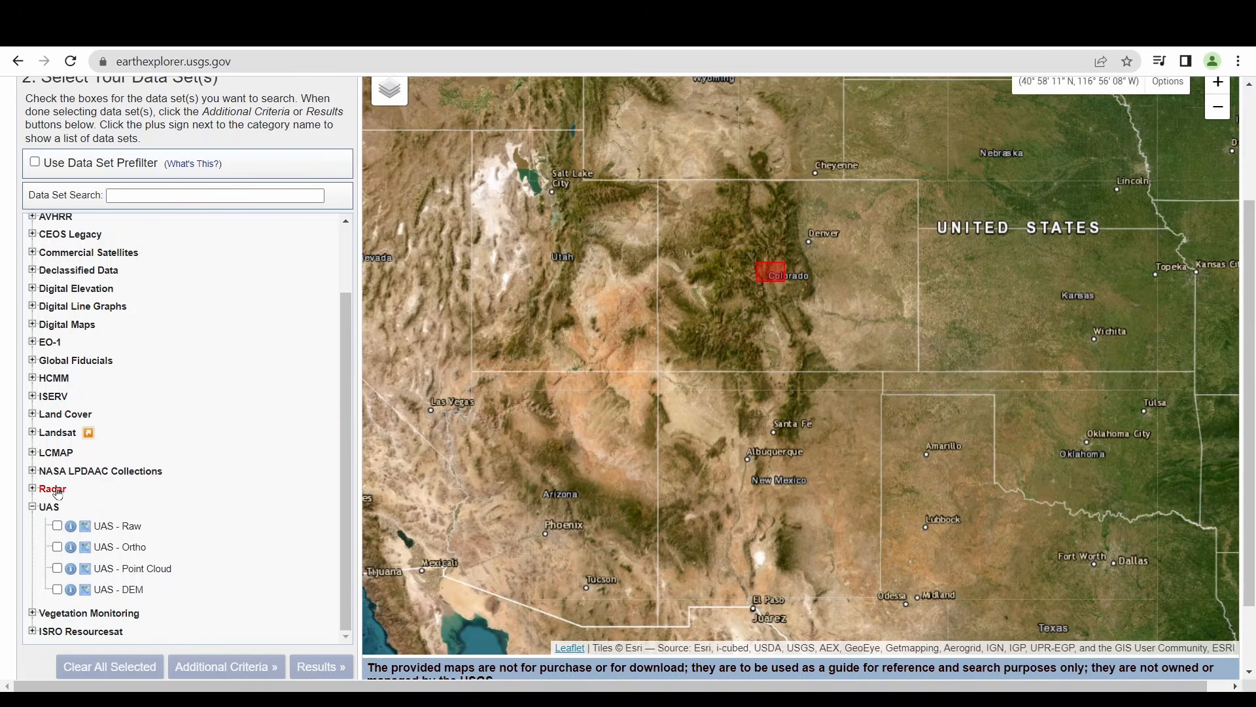
{"action": "left_click", "coordinate": [33, 507]}
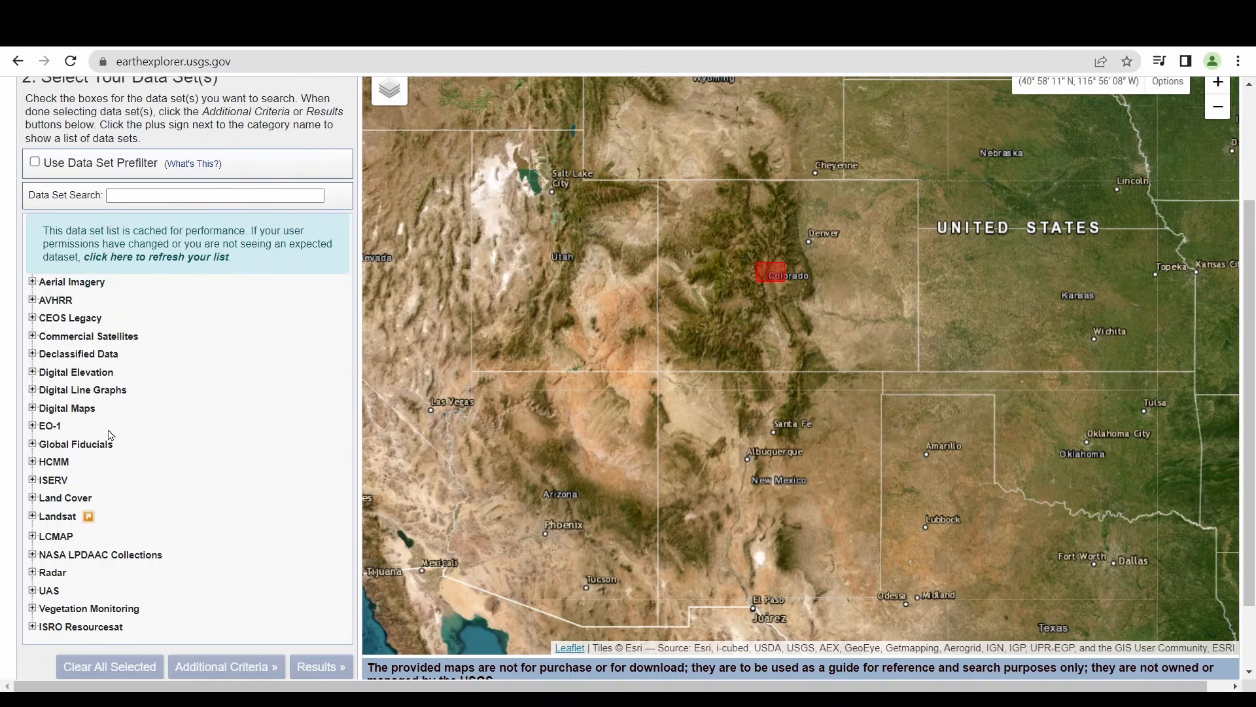
{"action": "left_click", "coordinate": [33, 426]}
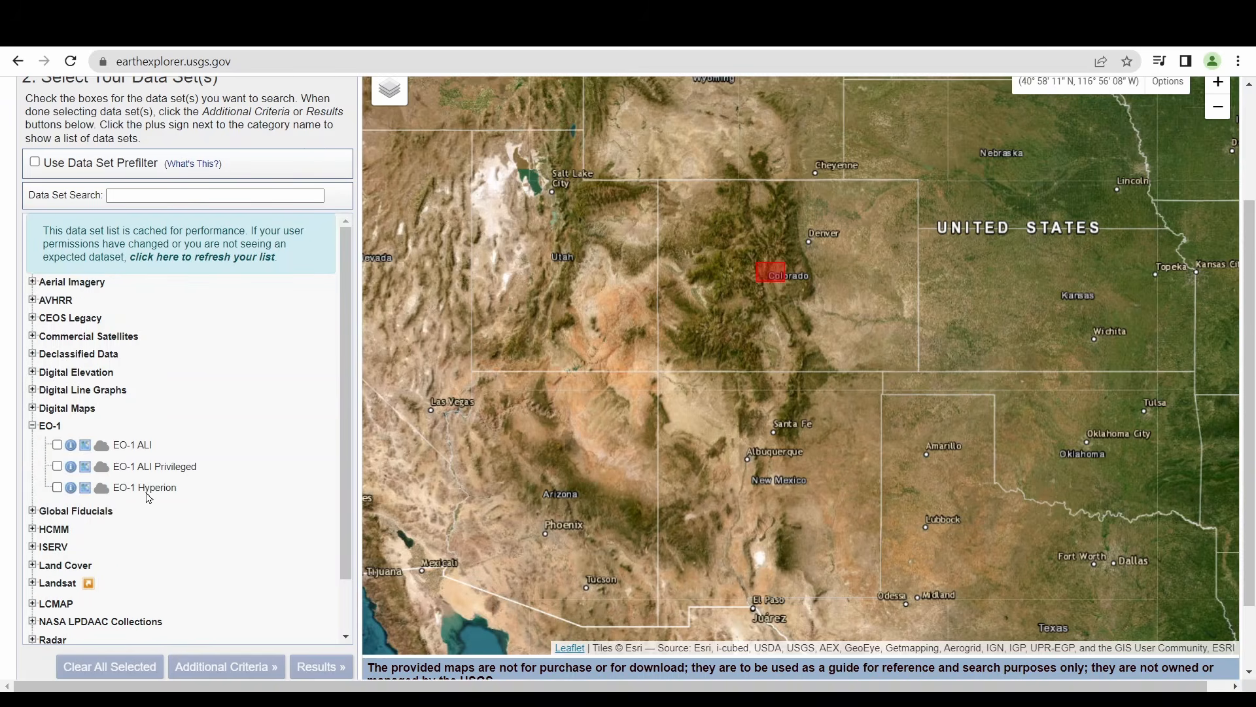
{"action": "left_click", "coordinate": [32, 425]}
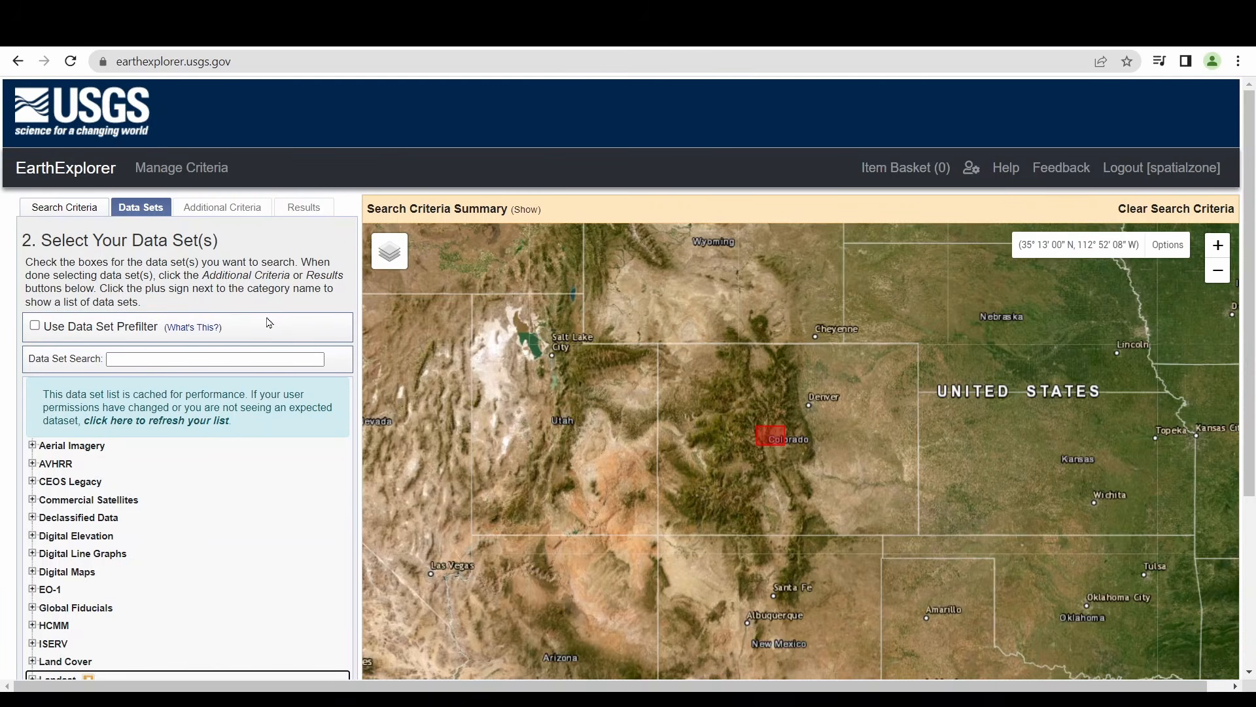
Expand the Landsat category, look through Landsat Legacy, and open Landsat Collection 2 Level-2
{"action": "scroll", "coordinate": [210, 351], "scroll_direction": "down", "scroll_amount": 2}
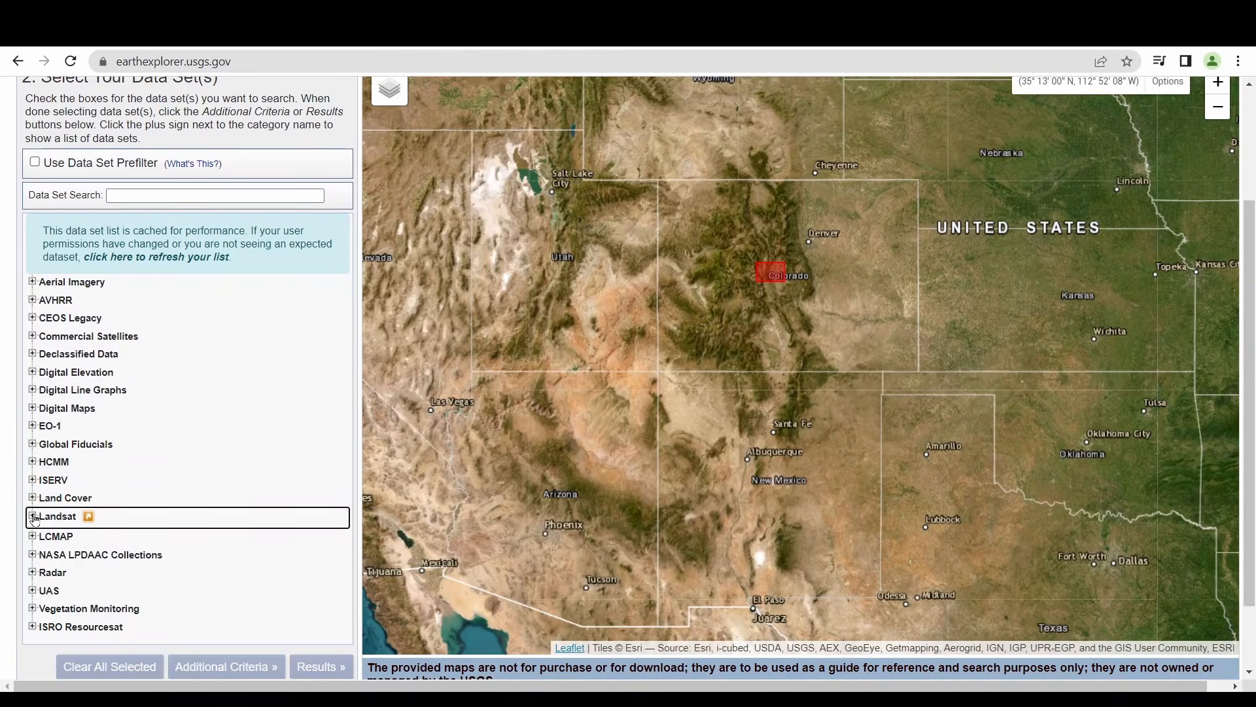
{"action": "left_click", "coordinate": [36, 517]}
{"action": "scroll", "coordinate": [182, 460], "scroll_direction": "down", "scroll_amount": 2}
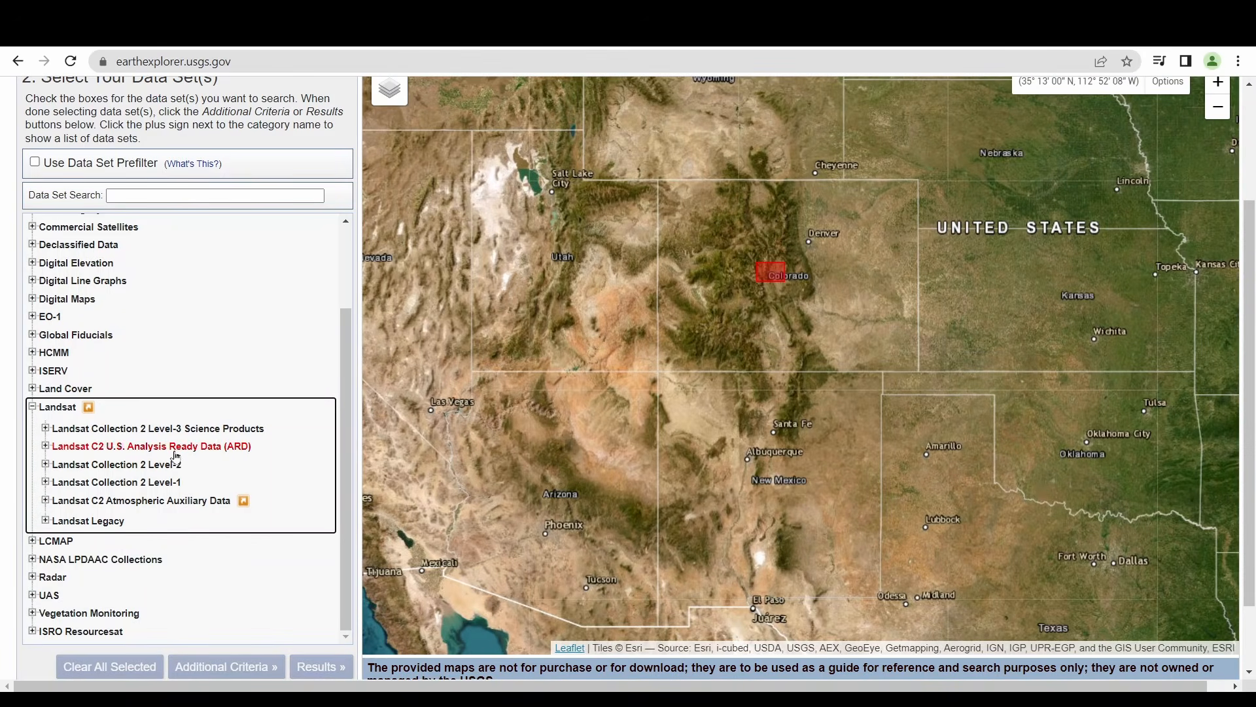
{"action": "left_click", "coordinate": [46, 521]}
{"action": "scroll", "coordinate": [188, 416], "scroll_direction": "down", "scroll_amount": 2}
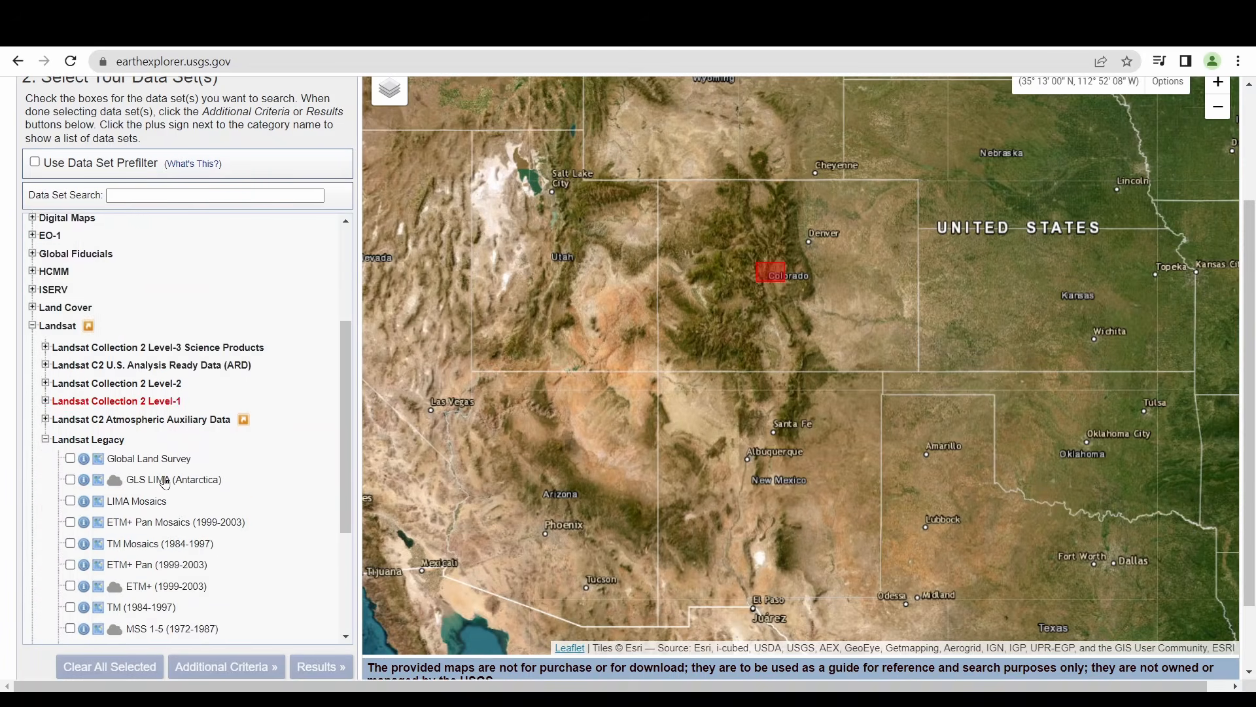
{"action": "scroll", "coordinate": [188, 416], "scroll_direction": "down", "scroll_amount": 2}
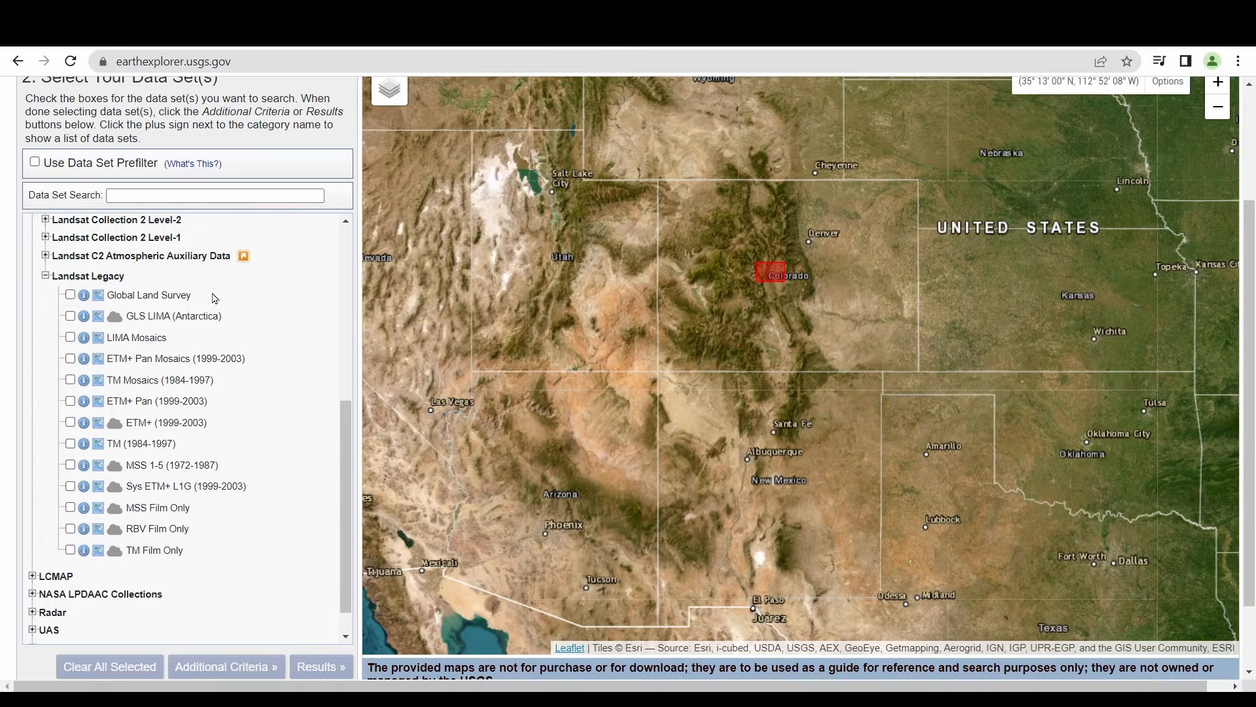
{"action": "left_click", "coordinate": [45, 277]}
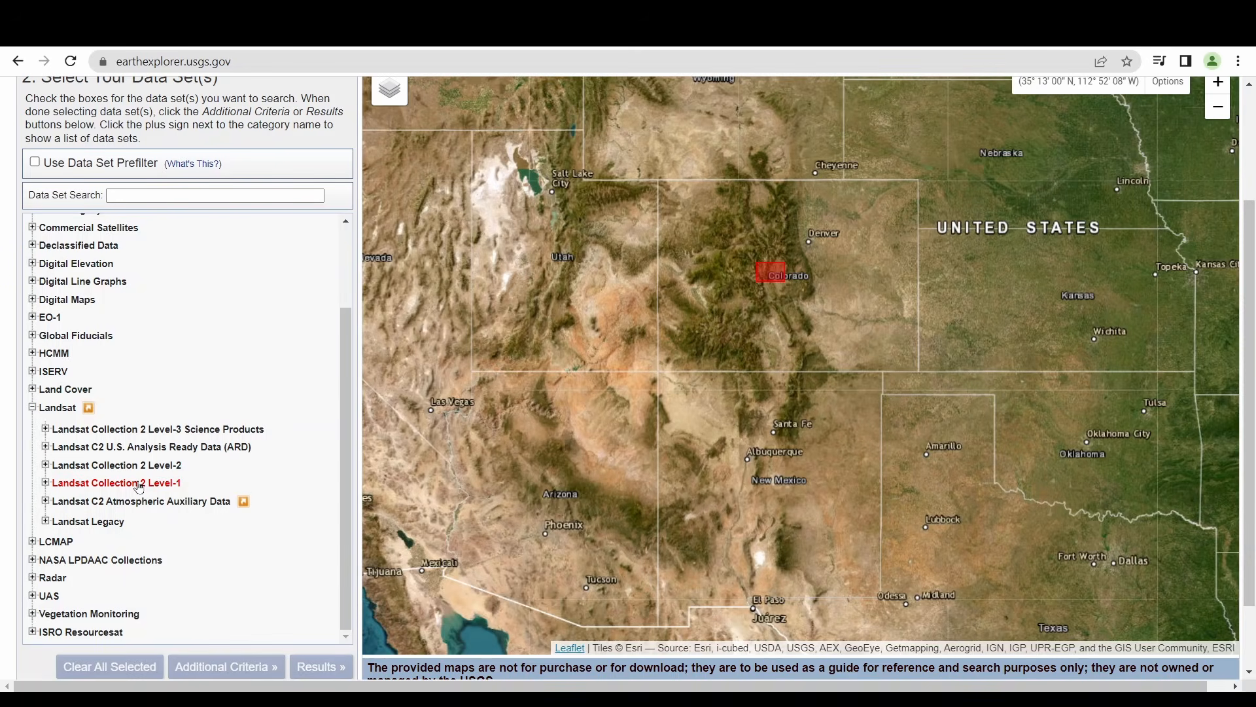
{"action": "left_click", "coordinate": [46, 465]}
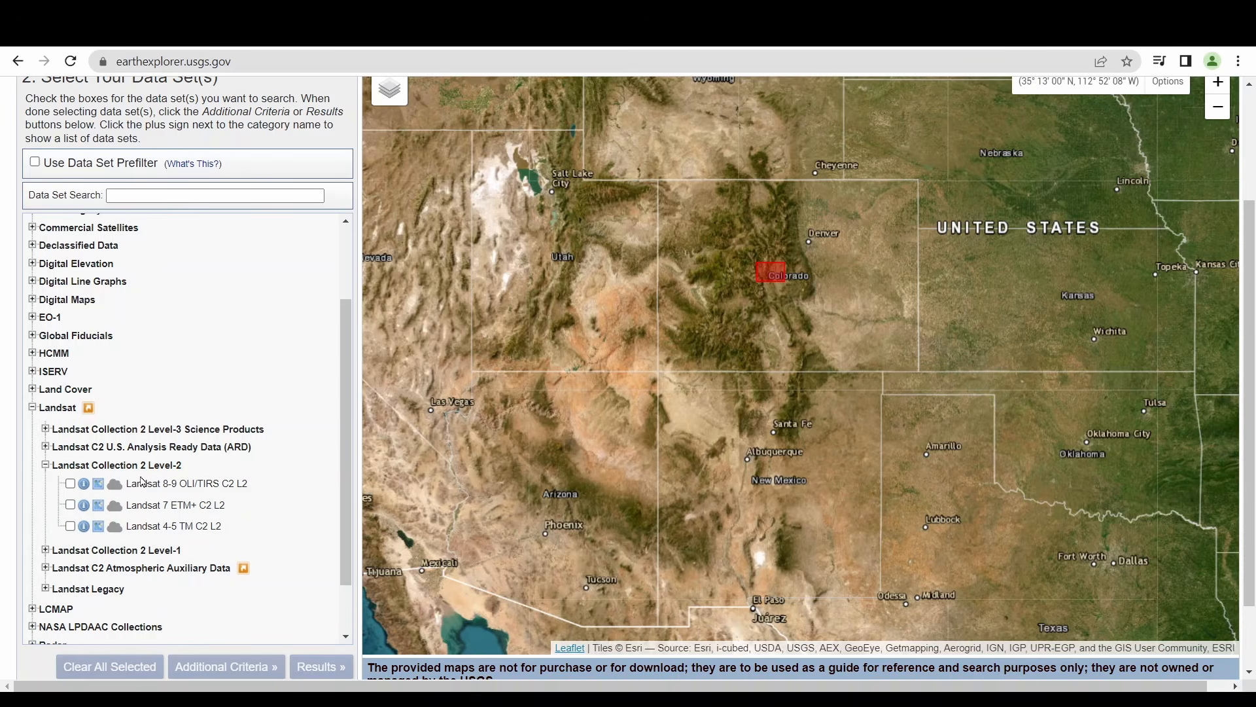
Select the Landsat 8-9 OLI/TIRS C2 L2 data set, run the search, and scroll through the returned scenes
{"action": "left_click", "coordinate": [70, 484]}
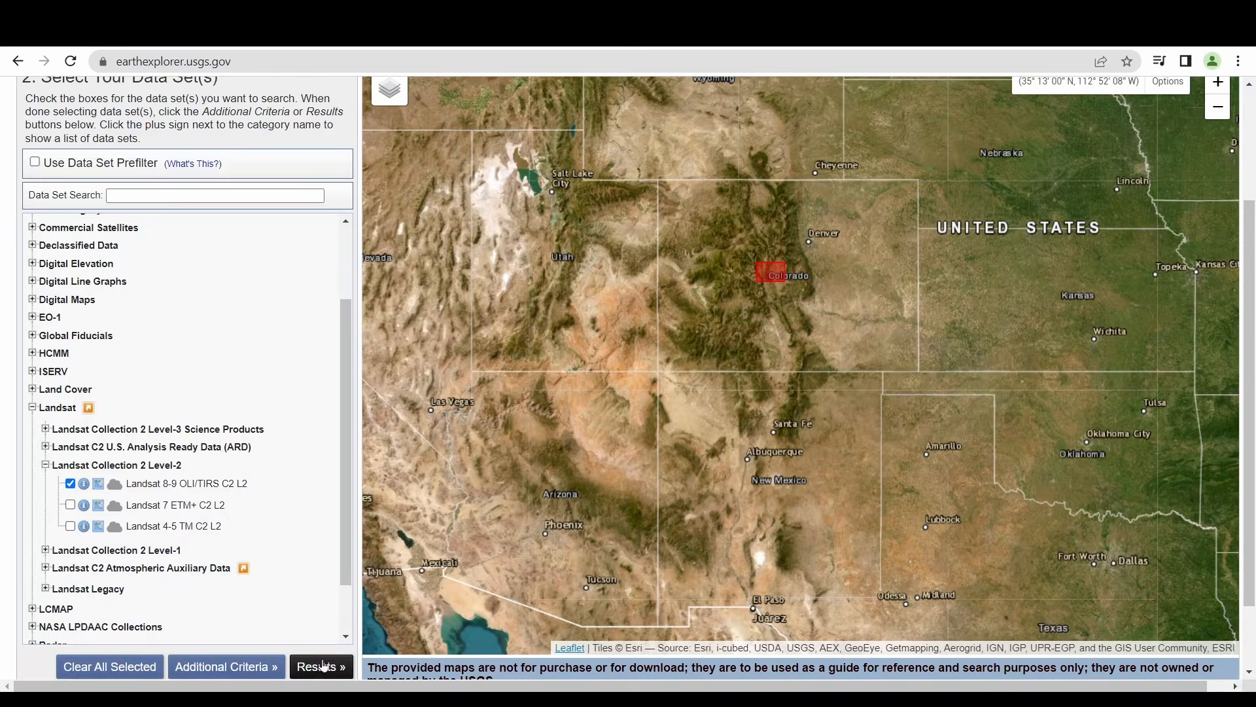
{"action": "left_click", "coordinate": [320, 666]}
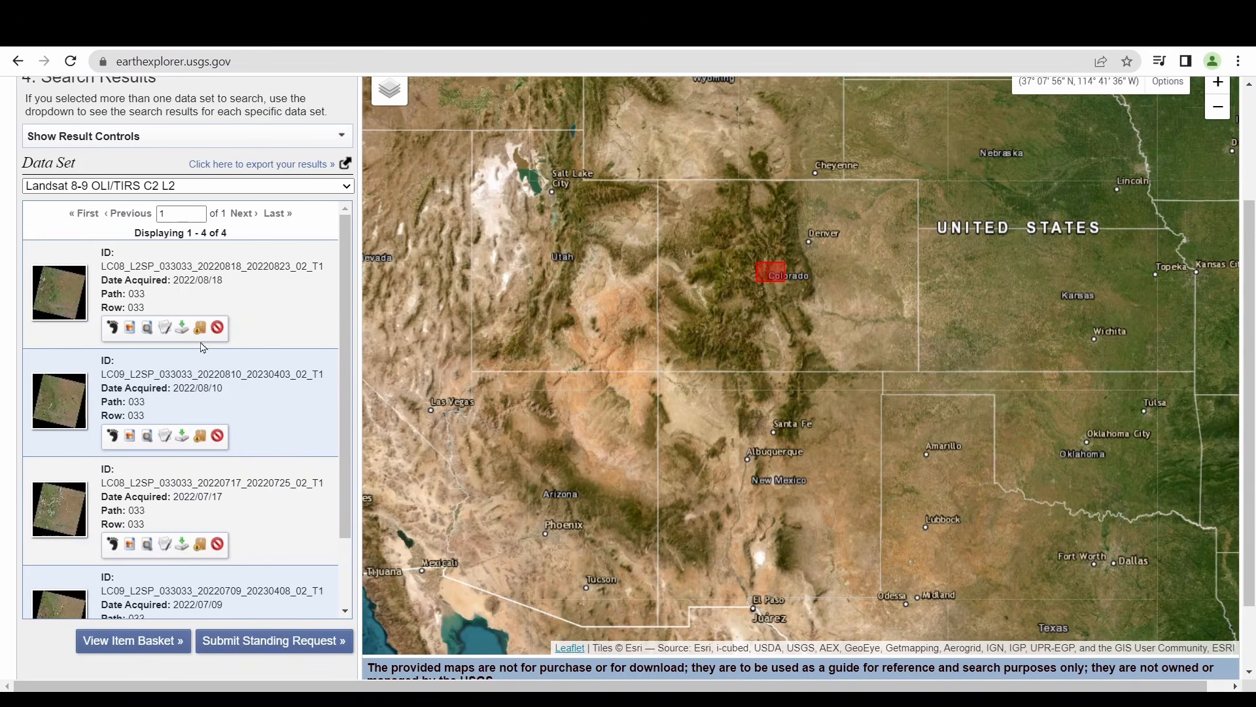
{"action": "scroll", "coordinate": [103, 342], "scroll_direction": "down", "scroll_amount": 2}
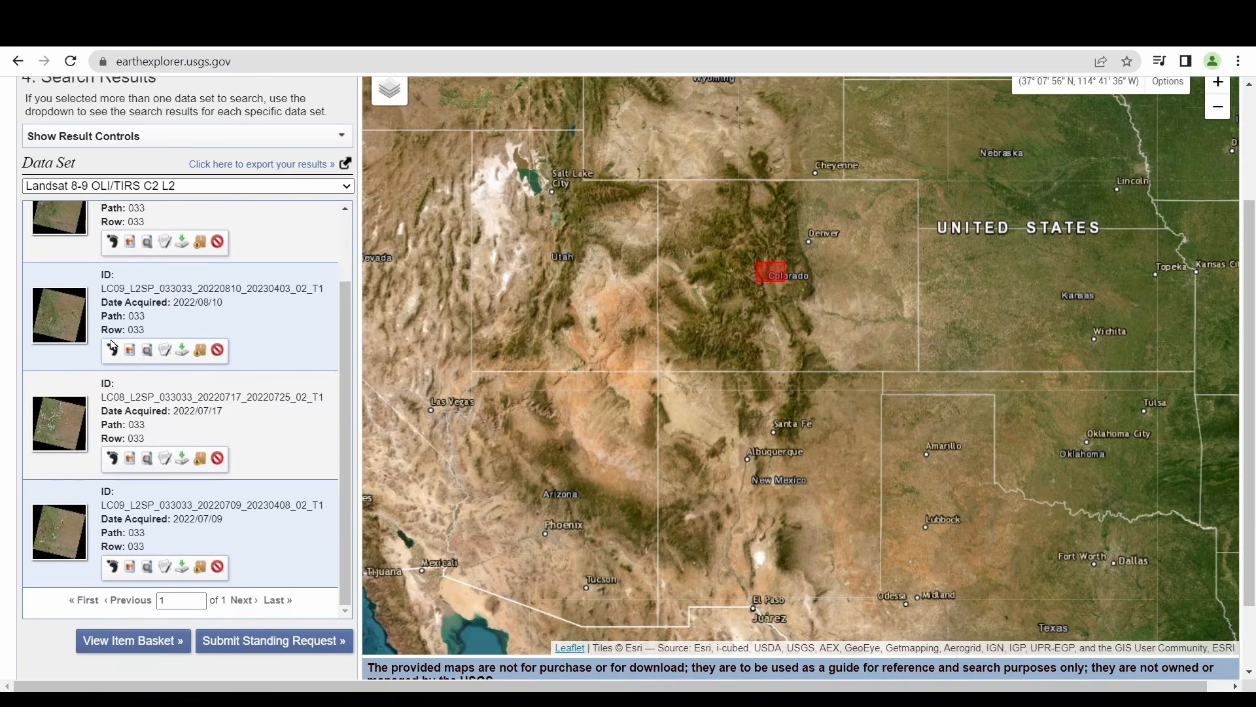
{"action": "scroll", "coordinate": [131, 365], "scroll_direction": "up", "scroll_amount": 2}
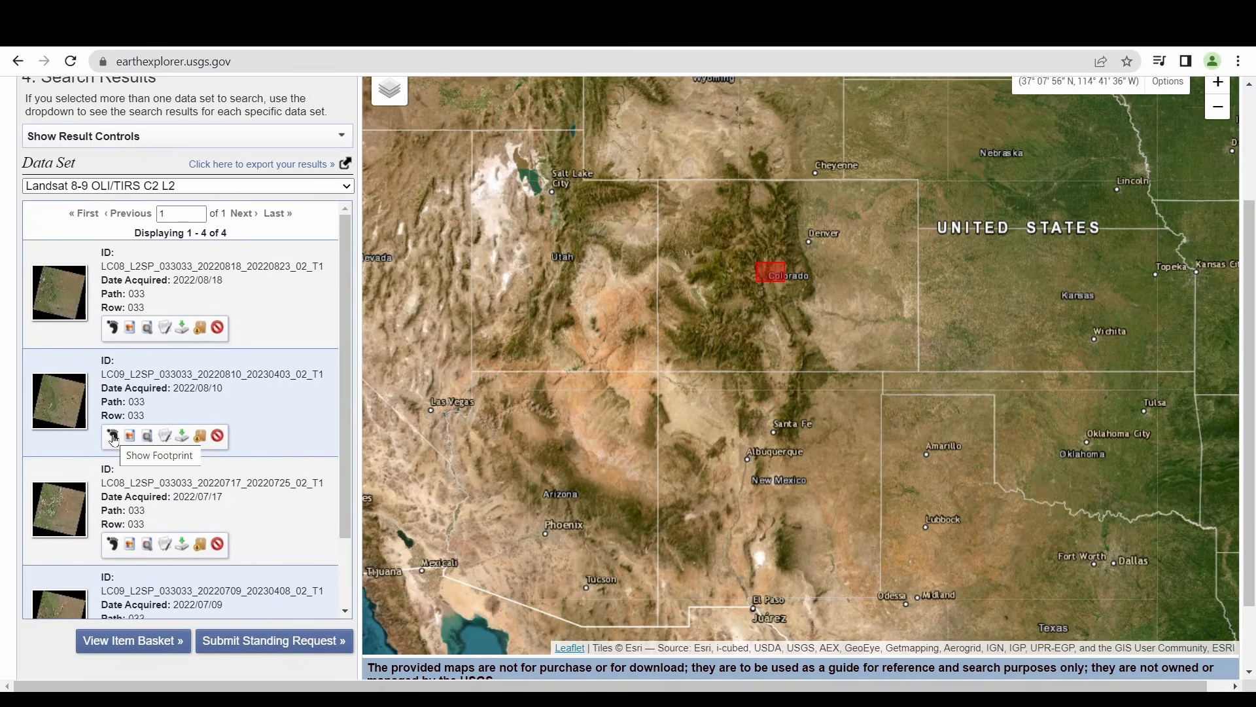
Toggle the footprint of the 2022/08/10 scene on and off, then overlay its browse image on the map
{"action": "left_click", "coordinate": [112, 437]}
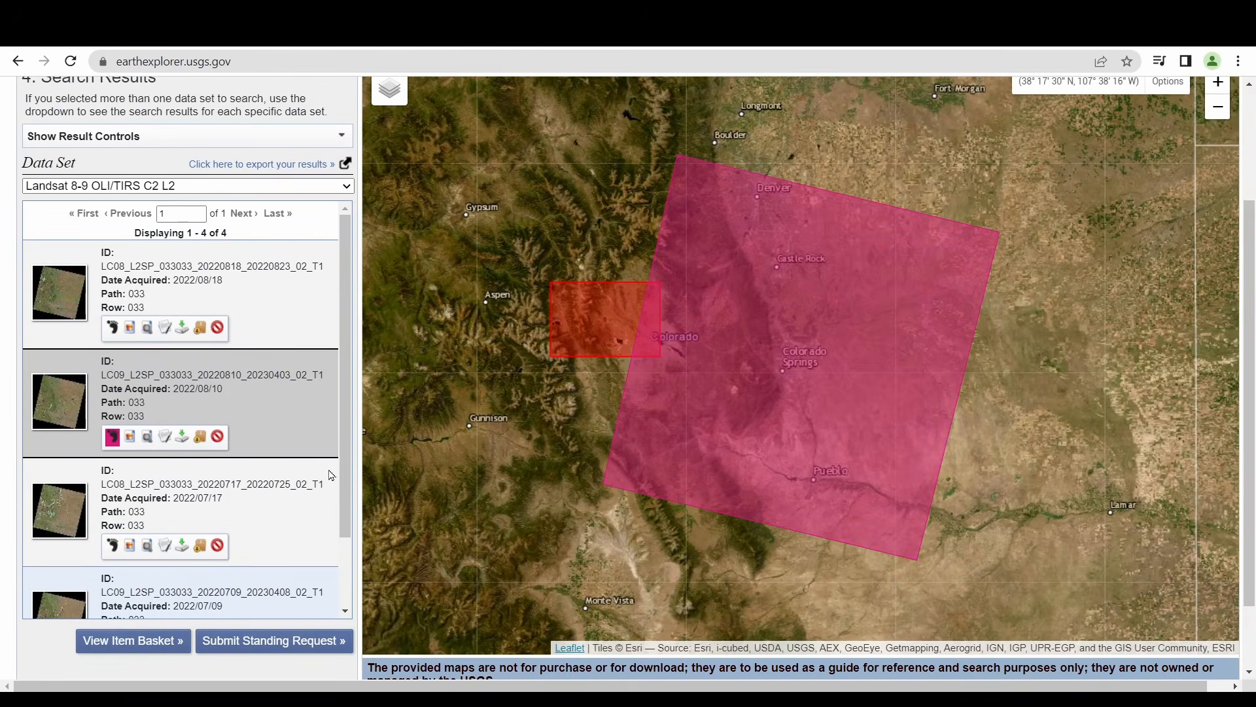
{"action": "left_click", "coordinate": [113, 437]}
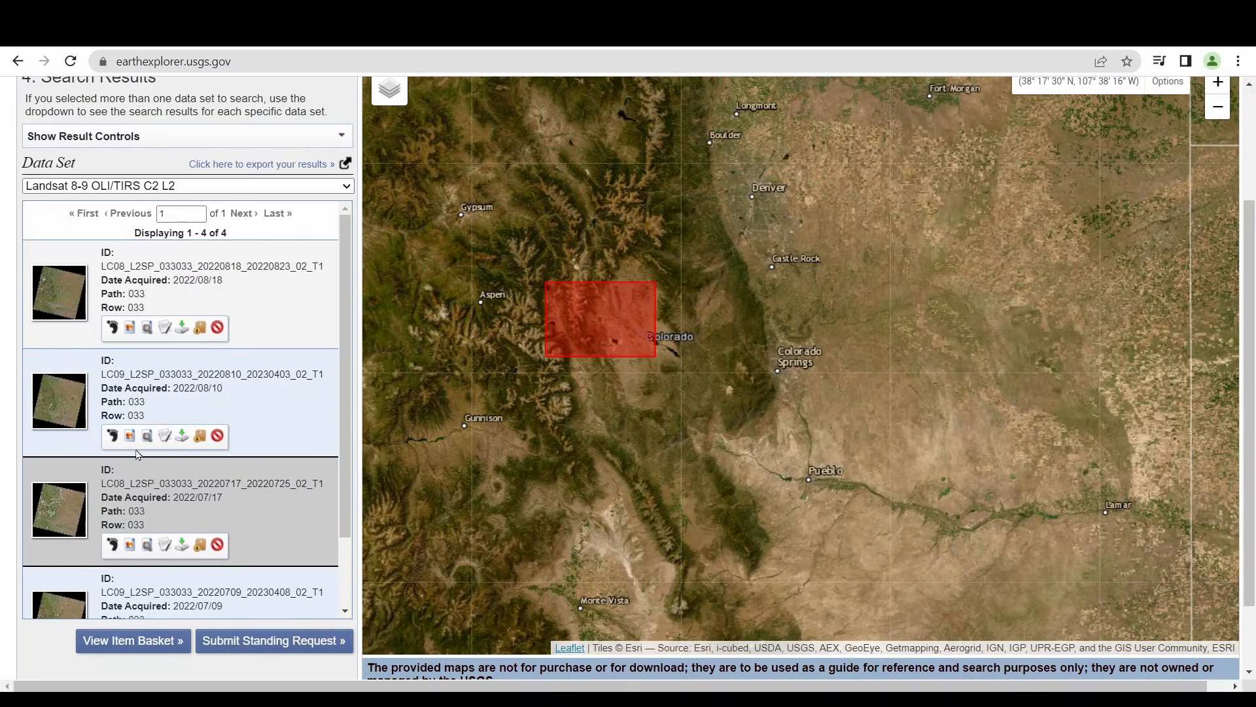
{"action": "left_click", "coordinate": [130, 436]}
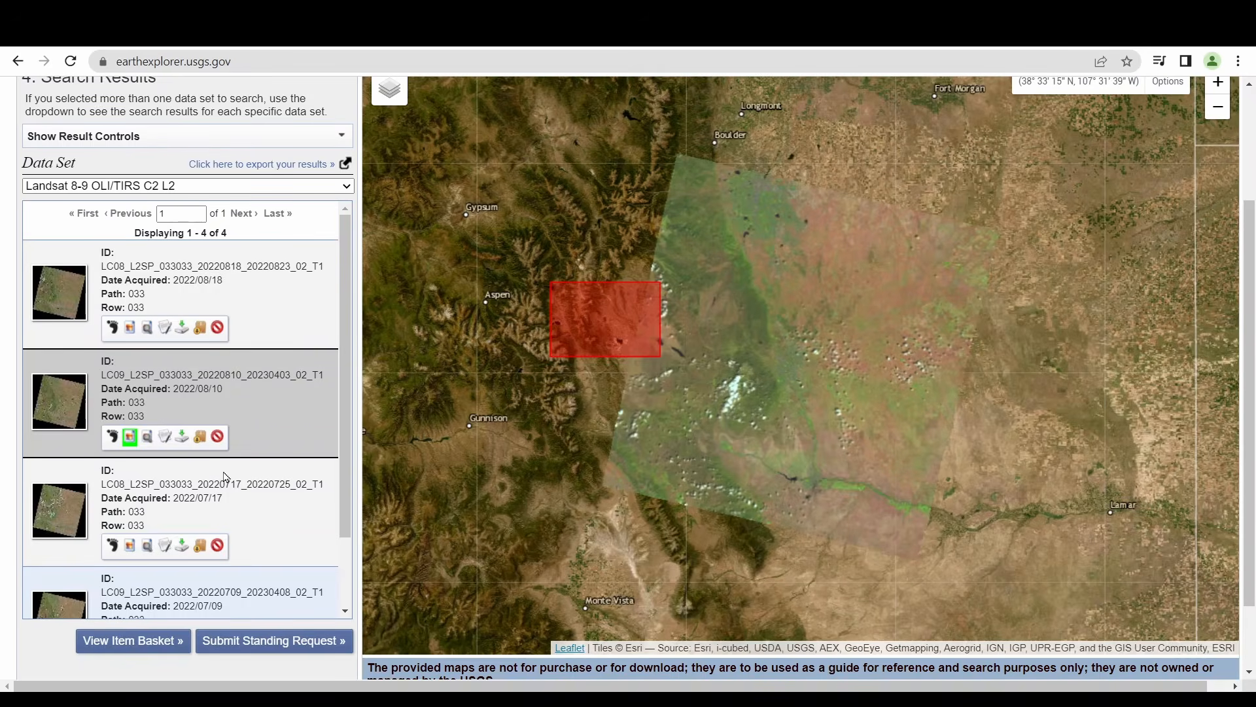
Open download options for the 2022/08/10 scene and download the full Landsat Collection 2 Level-2 Product Bundle
{"action": "left_click", "coordinate": [182, 440]}
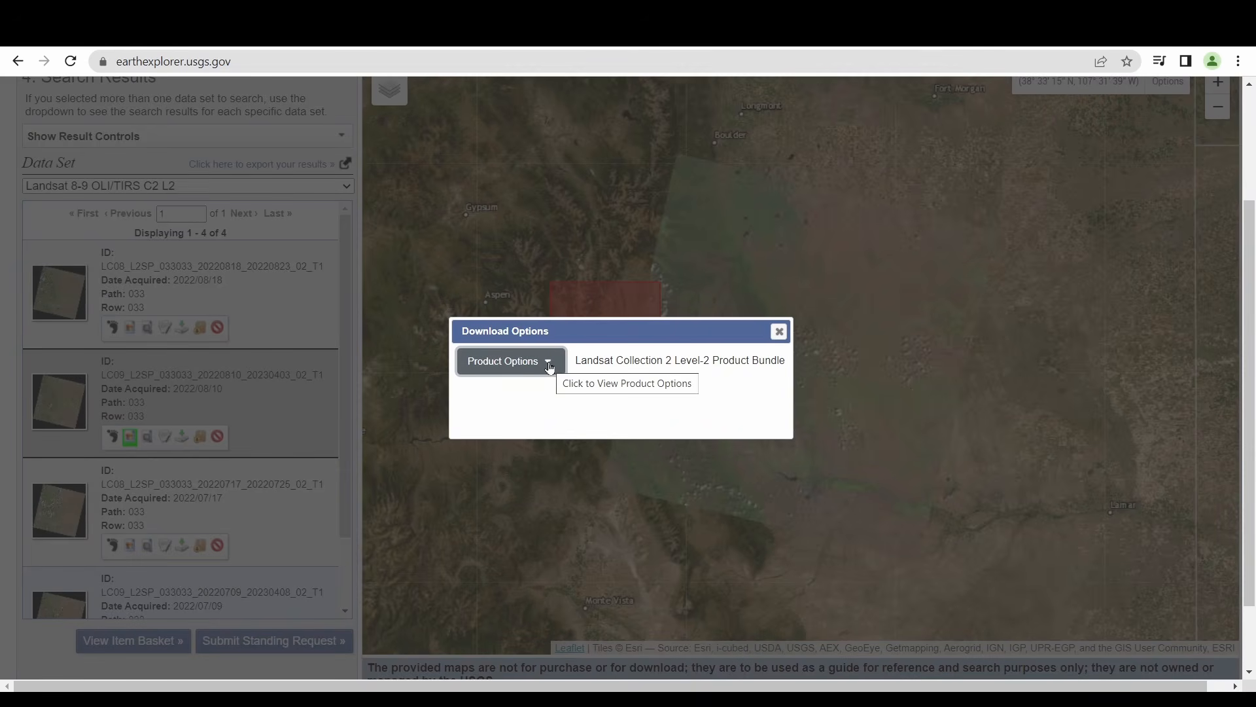
{"action": "left_click", "coordinate": [550, 367]}
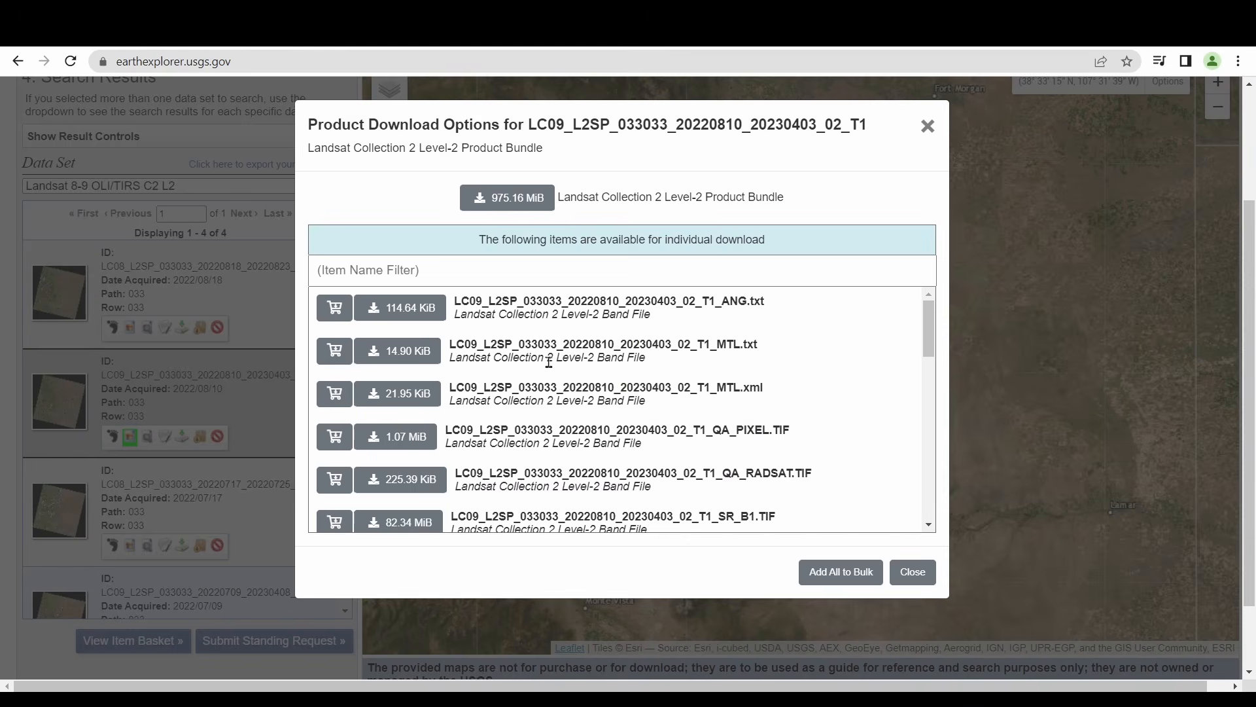
{"action": "left_click", "coordinate": [509, 201]}
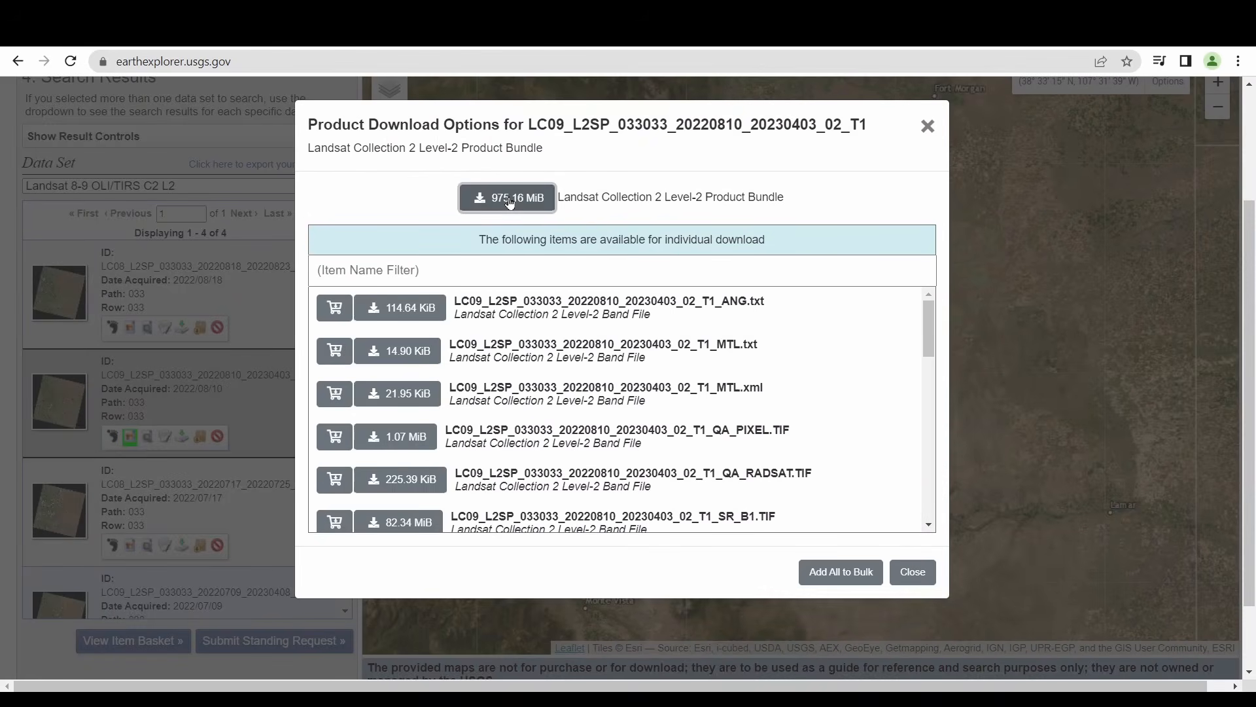